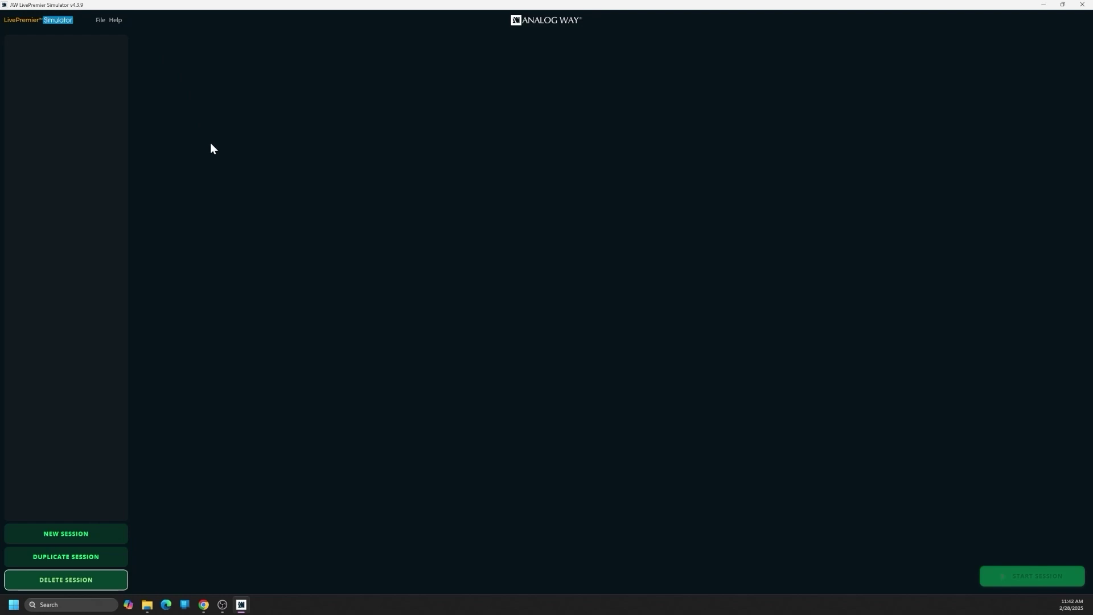
# - Import the LivePremier2025_02_27_14_23_43 session zip from Downloads > Aquilon into the simulator
pyautogui.click(101, 20)
pyautogui.click(97, 32)
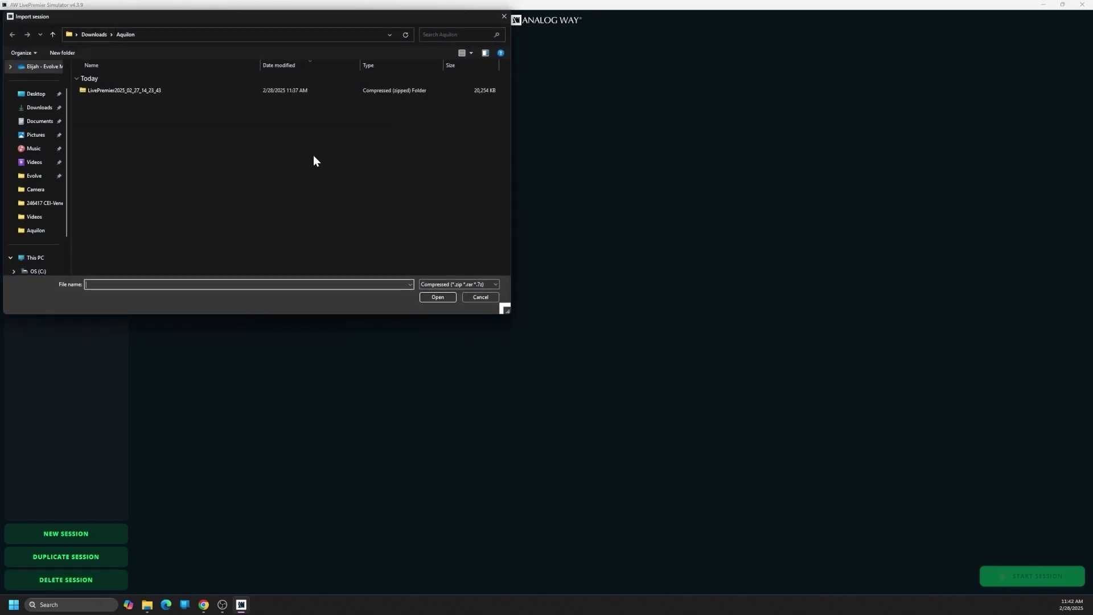
pyautogui.click(38, 107)
pyautogui.doubleClick(128, 91)
pyautogui.click(207, 92)
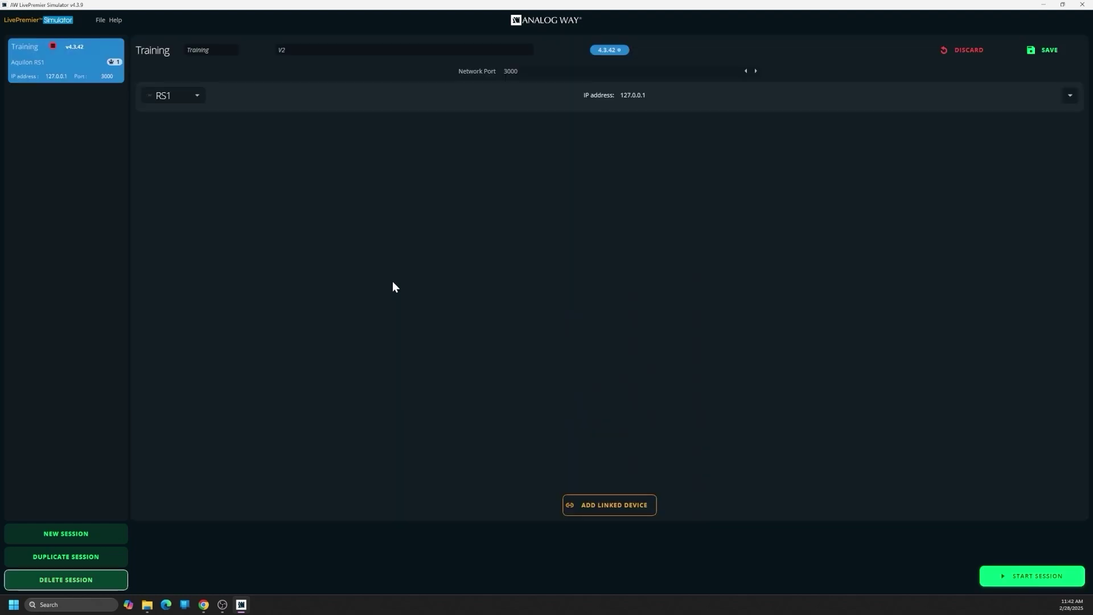
# - Review the RS1 device cards and the Training session's name and V2 description fields
pyautogui.click(1070, 96)
pyautogui.doubleClick(189, 52)
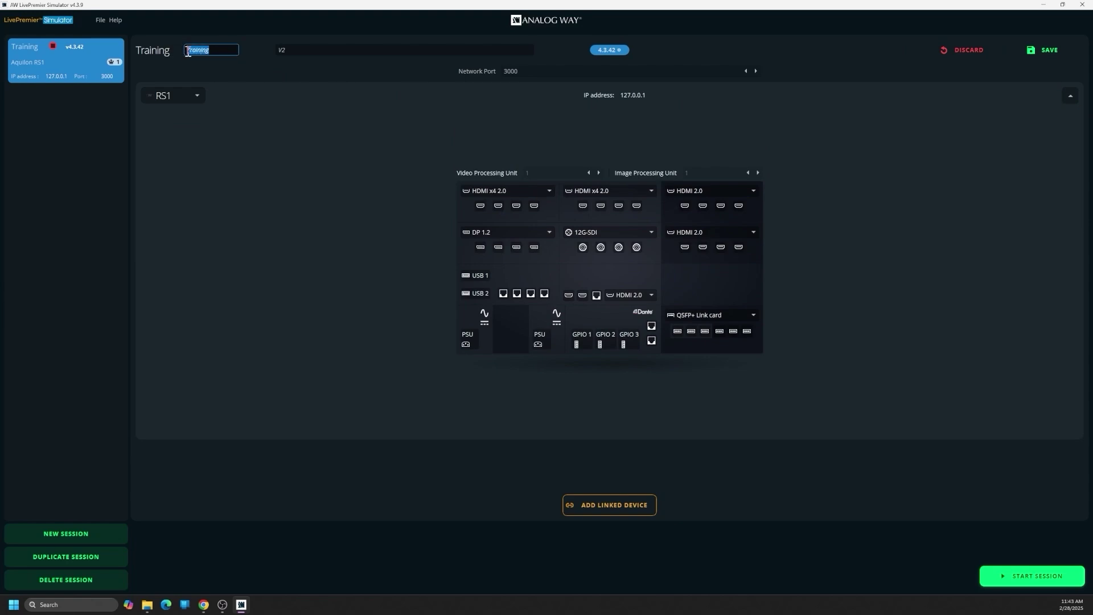
pyautogui.doubleClick(279, 50)
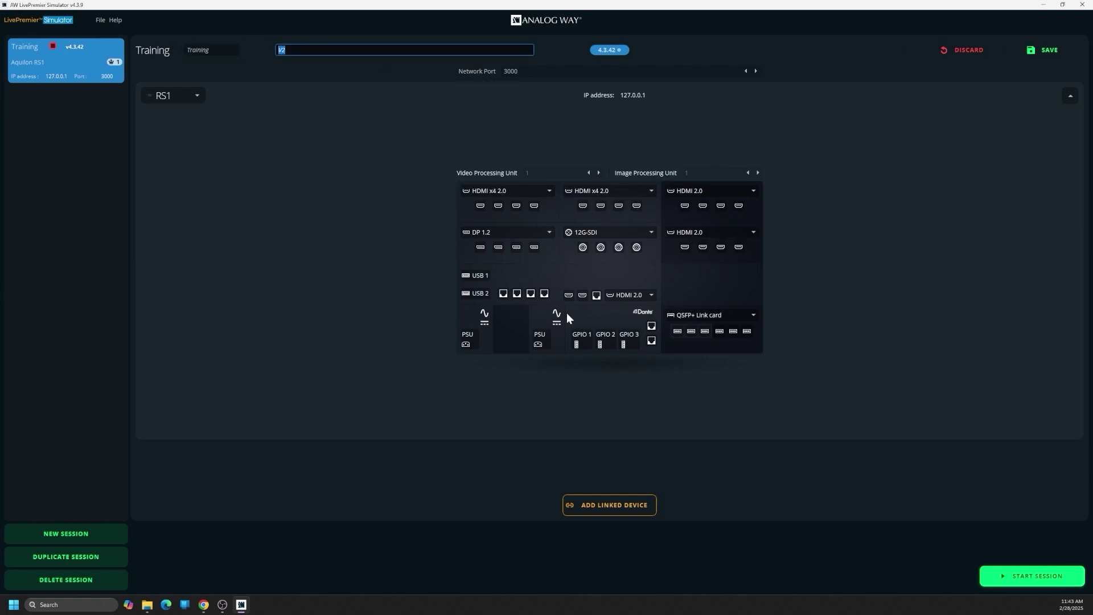
pyautogui.click(1071, 96)
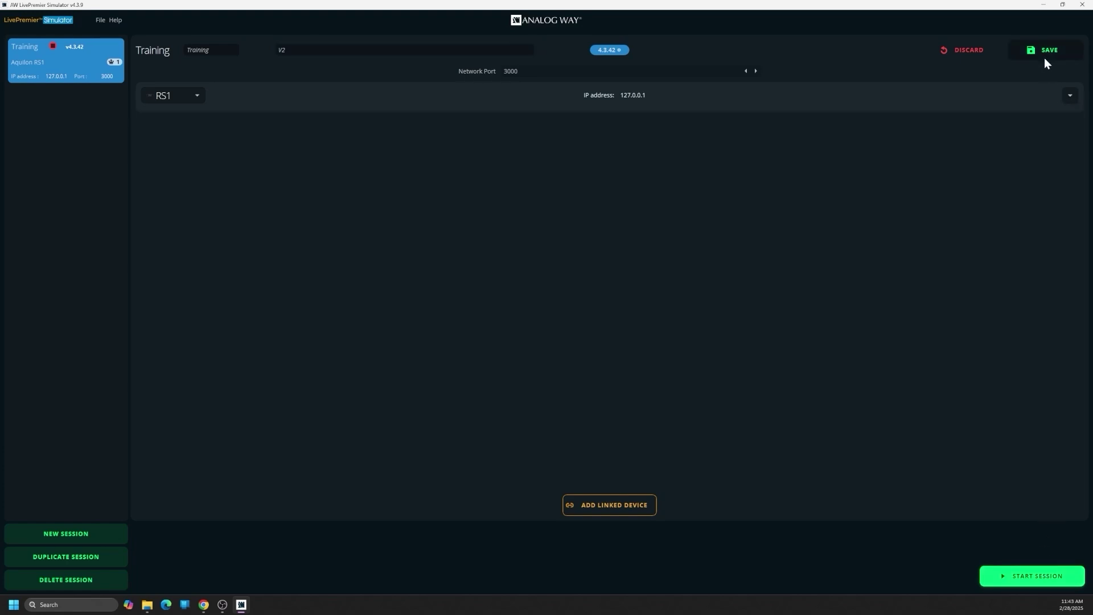
# - Save the Training session and start it running
pyautogui.click(1045, 52)
pyautogui.click(1038, 571)
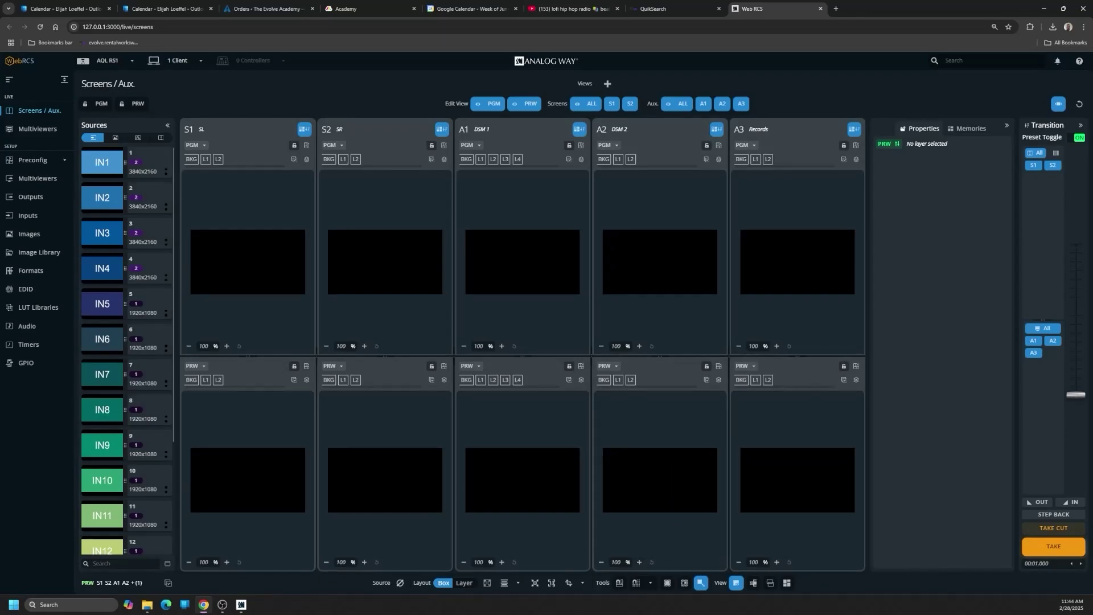
pyautogui.hotkey('alt', 'Tab')
# - Launch Web RCS for the running Training session from the simulator
pyautogui.click(100, 20)
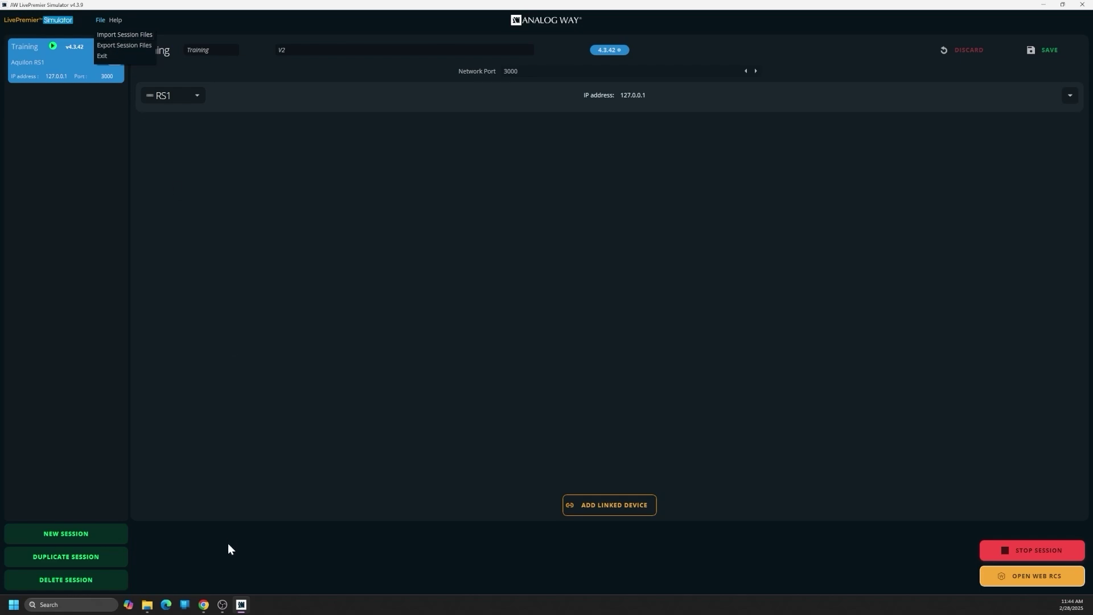
pyautogui.click(1032, 576)
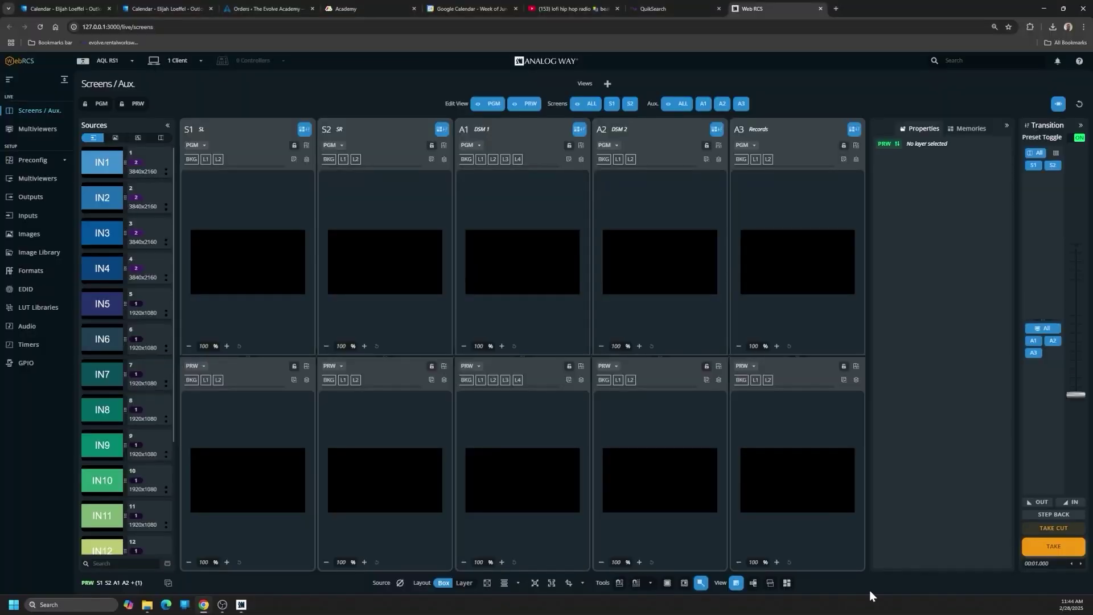
pyautogui.click(111, 61)
pyautogui.click(103, 307)
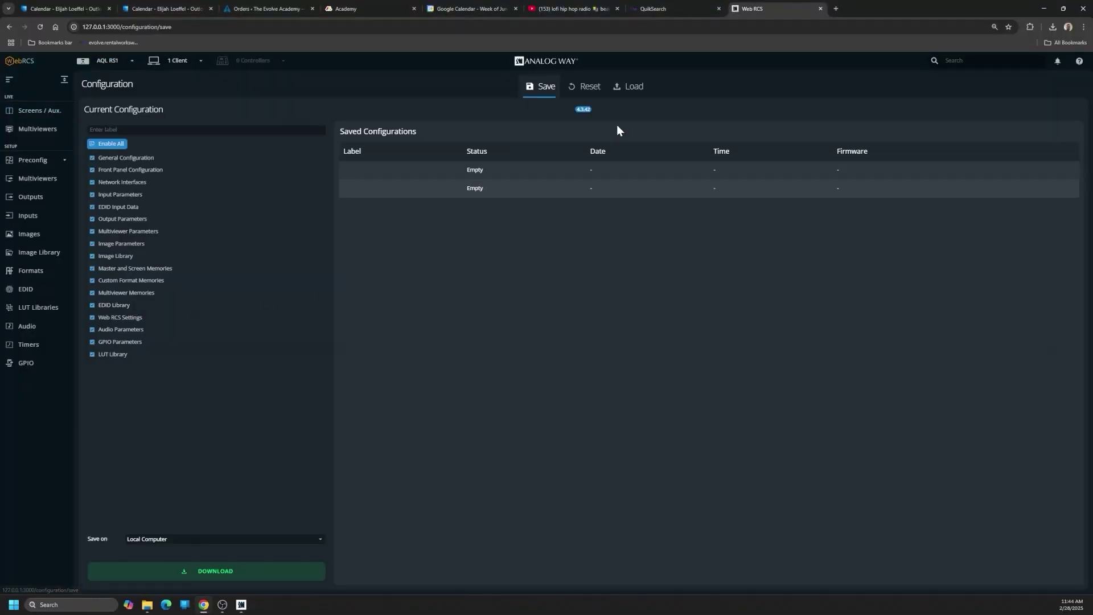
pyautogui.click(623, 91)
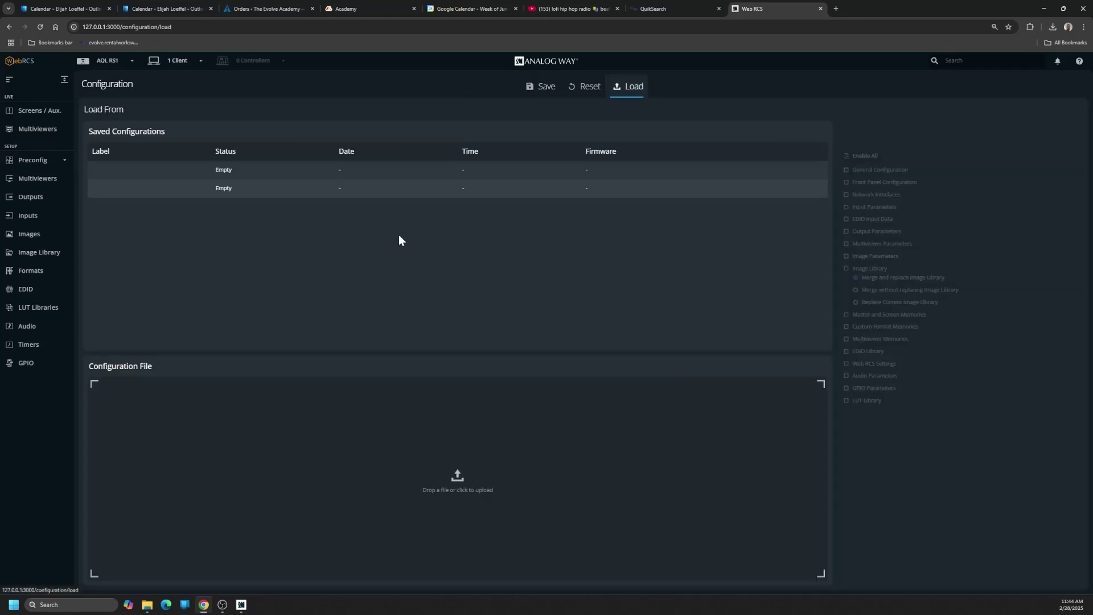
pyautogui.click(541, 86)
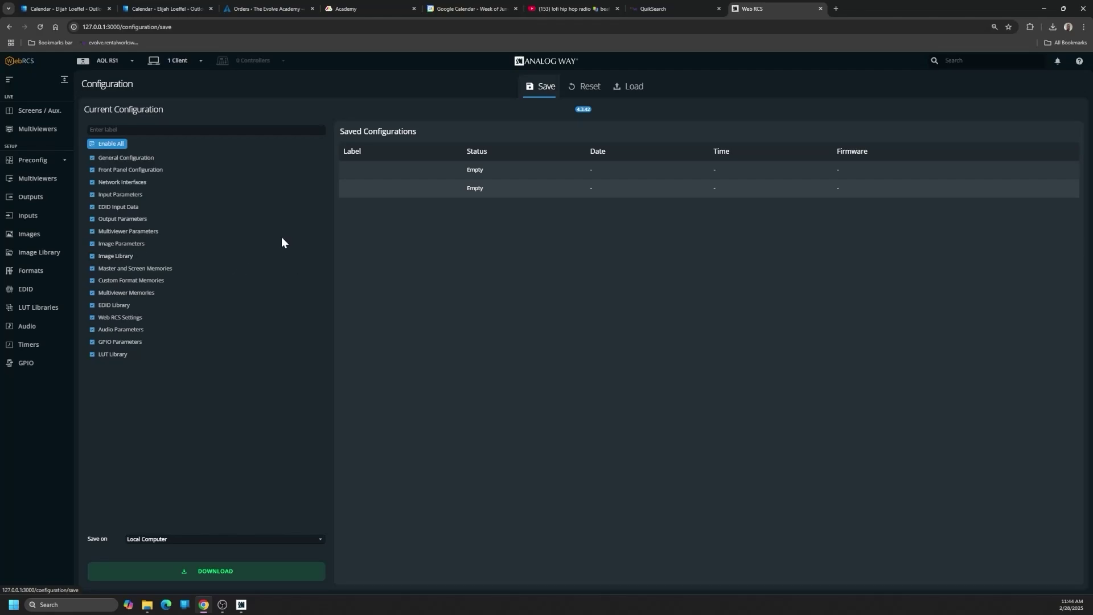
pyautogui.click(41, 110)
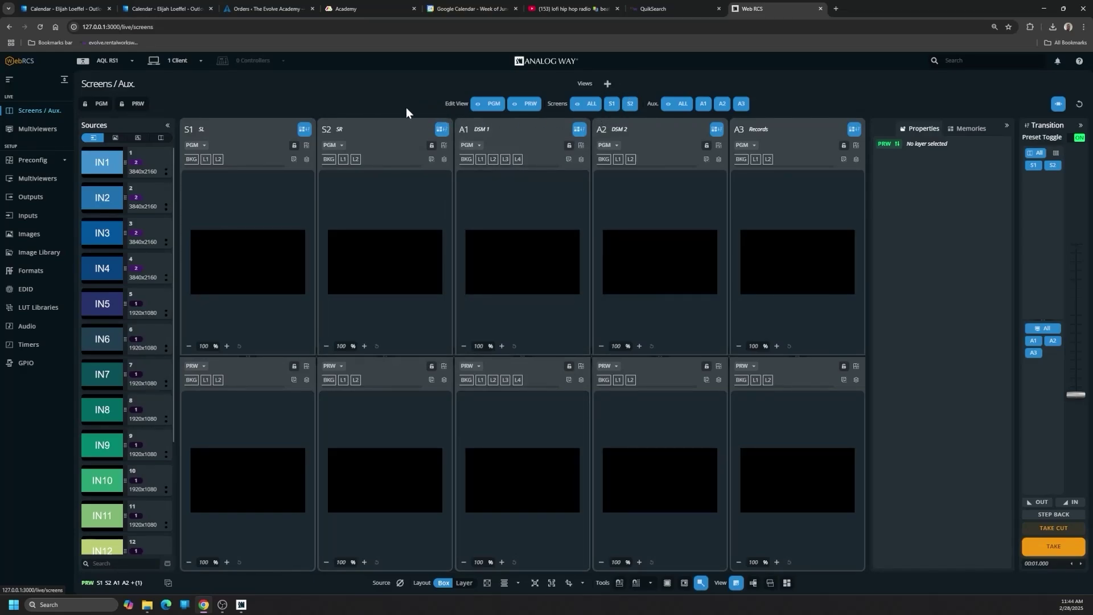
# - Load master memory 2 'Video' into preview so S1, S2, A1 and A2 show IN2
pyautogui.click(968, 129)
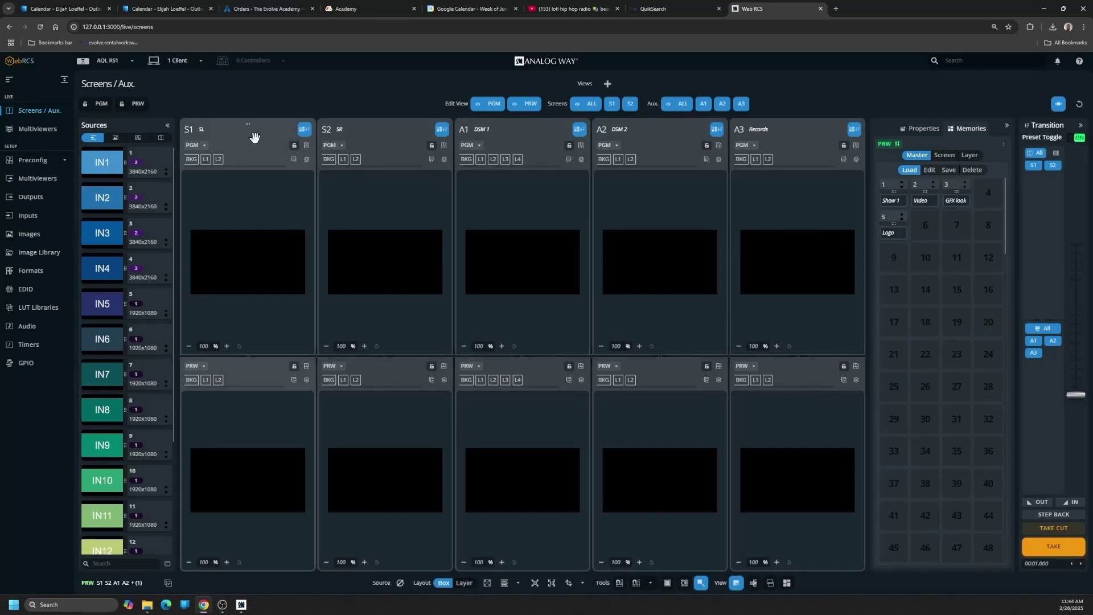
pyautogui.click(890, 188)
pyautogui.click(921, 189)
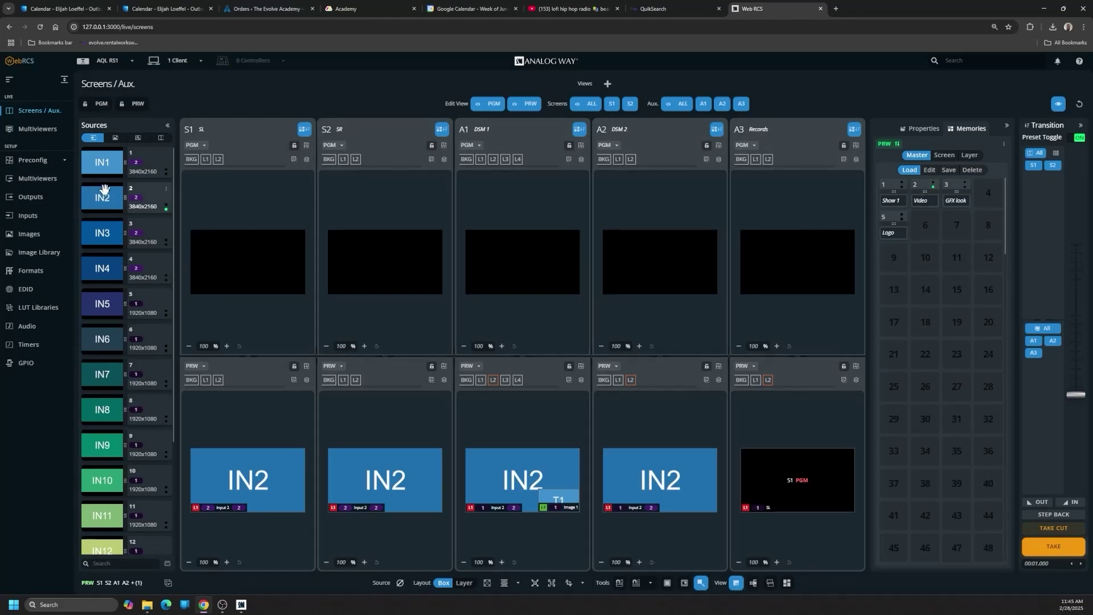
pyautogui.click(46, 164)
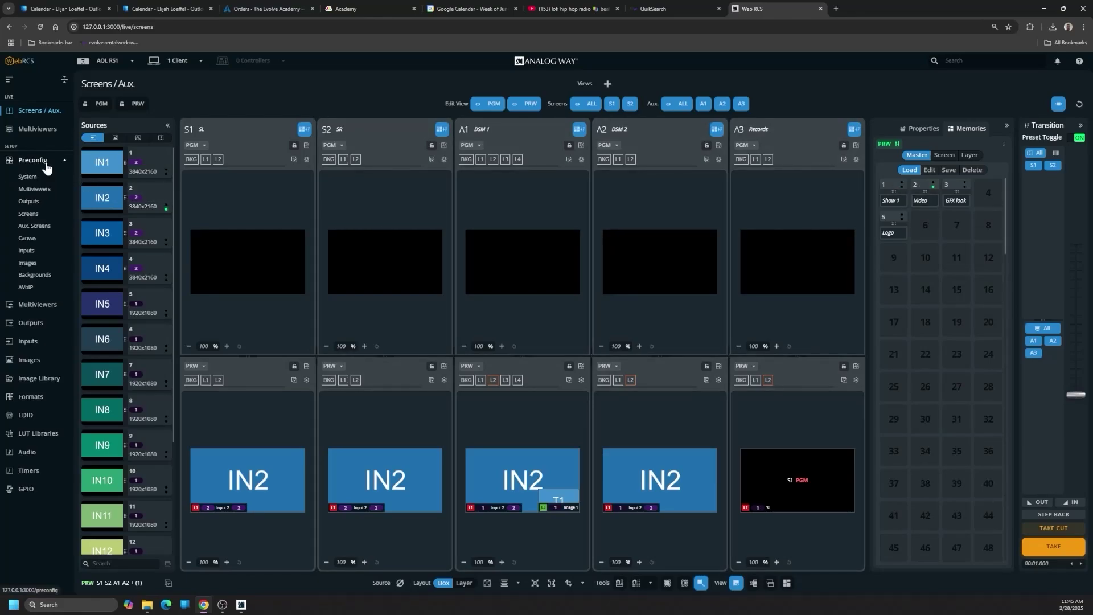
# - Inspect Screen 1's layers, toggling Layer 2 Cut & Fill and then reverting the change
pyautogui.click(33, 214)
pyautogui.click(174, 139)
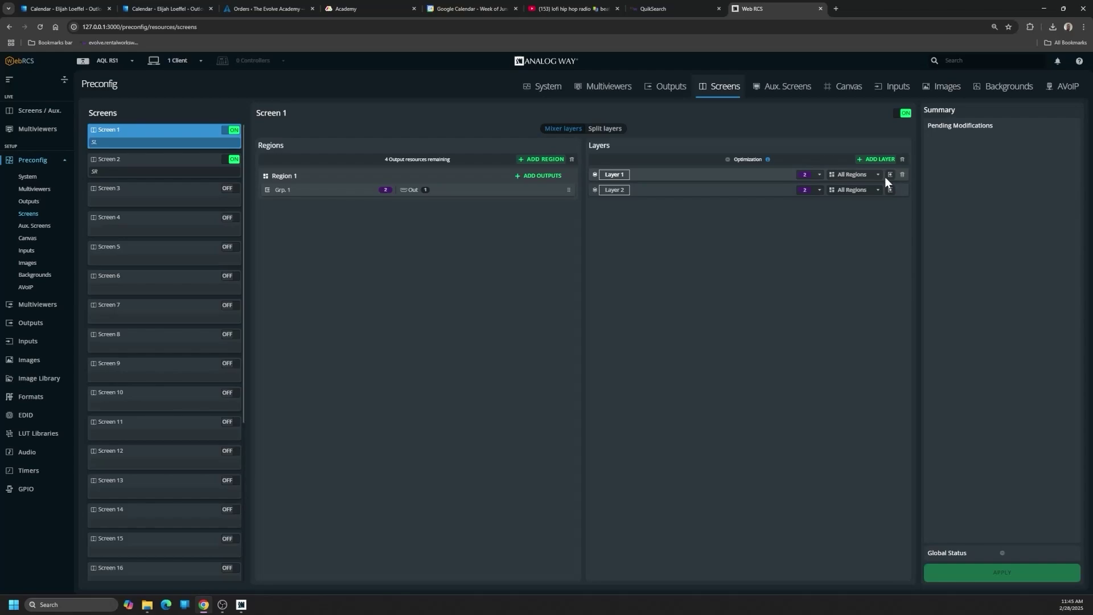
pyautogui.click(890, 191)
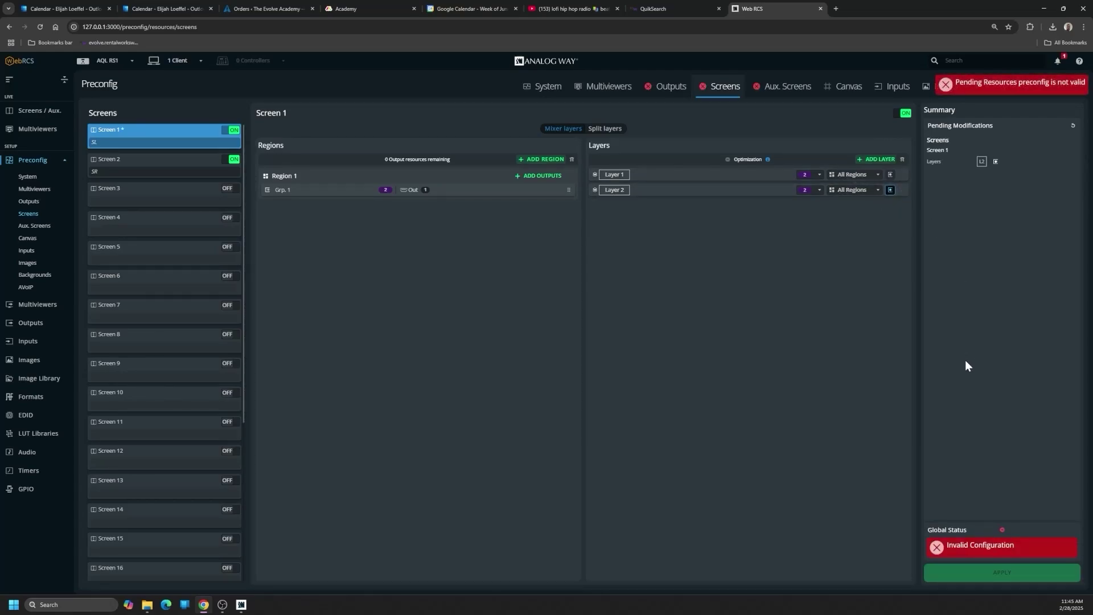
pyautogui.click(865, 161)
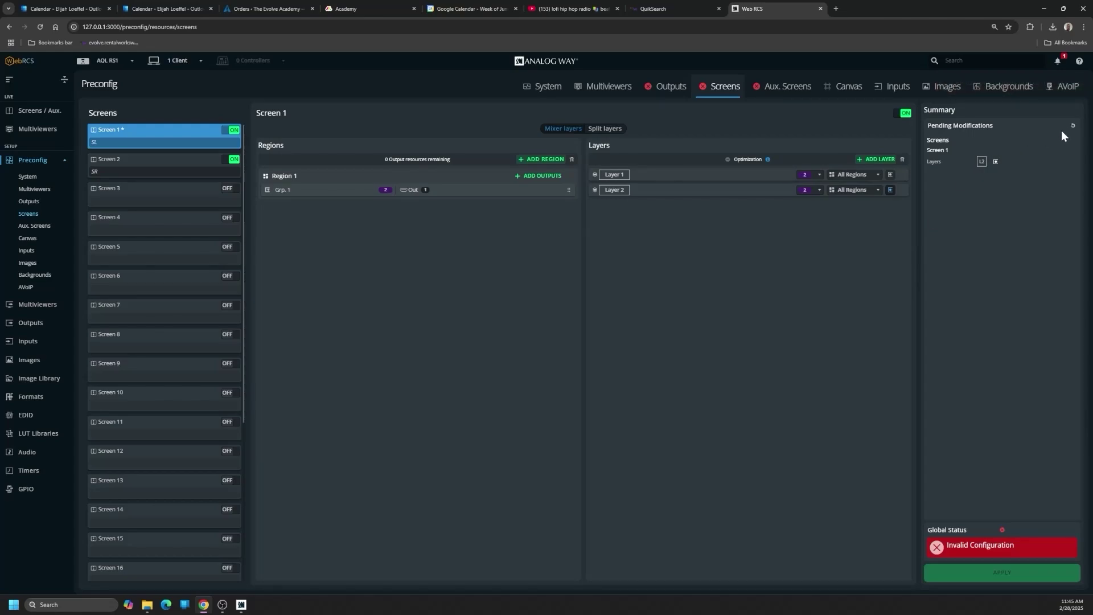
pyautogui.click(1073, 128)
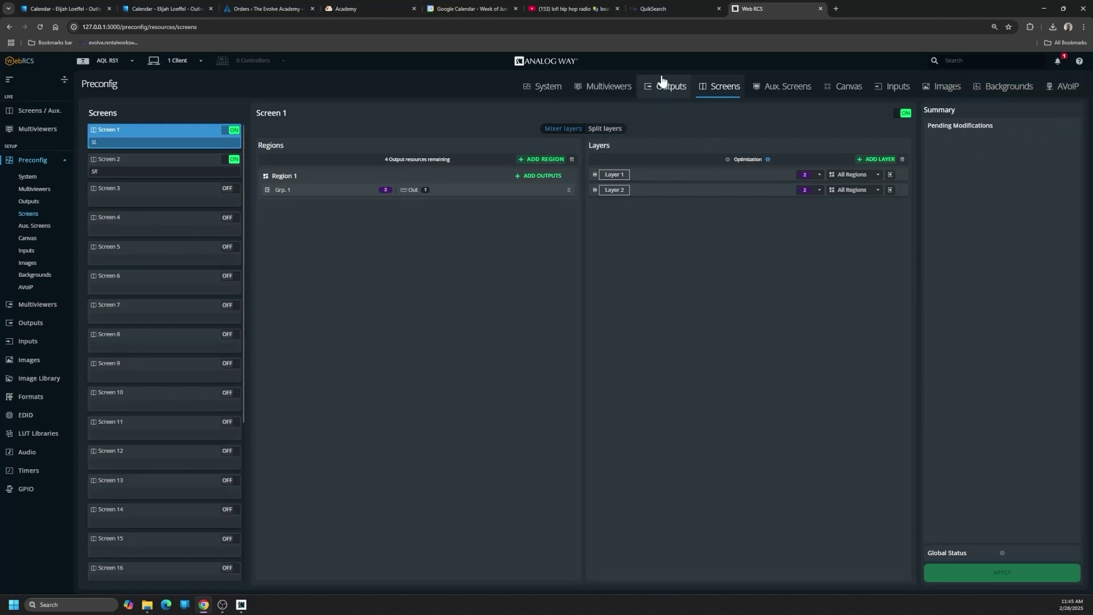
pyautogui.click(146, 170)
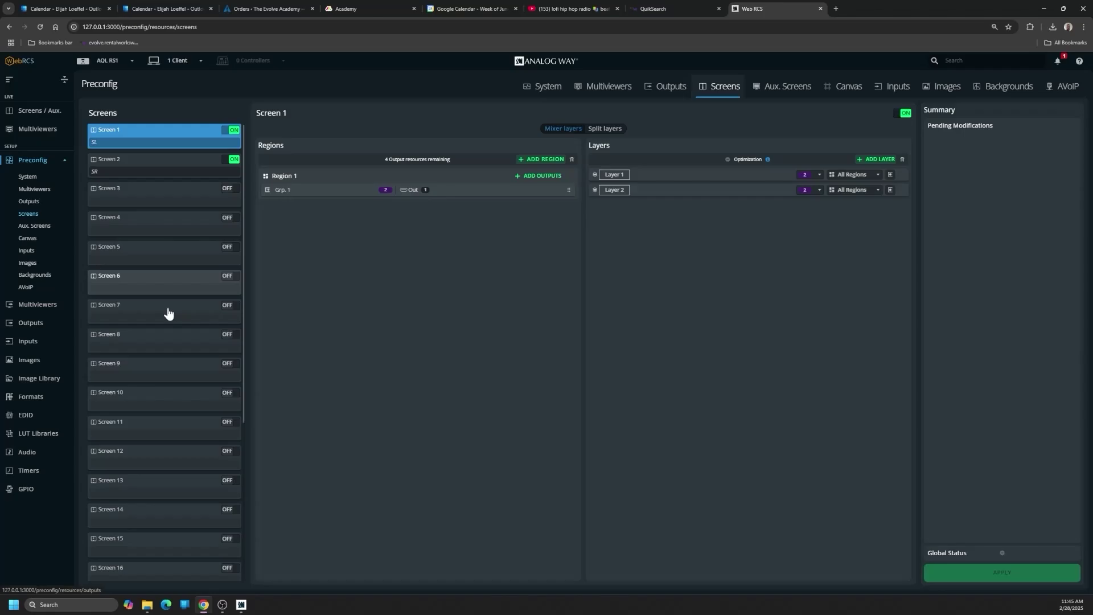
pyautogui.hotkey('alt', 'Tab')
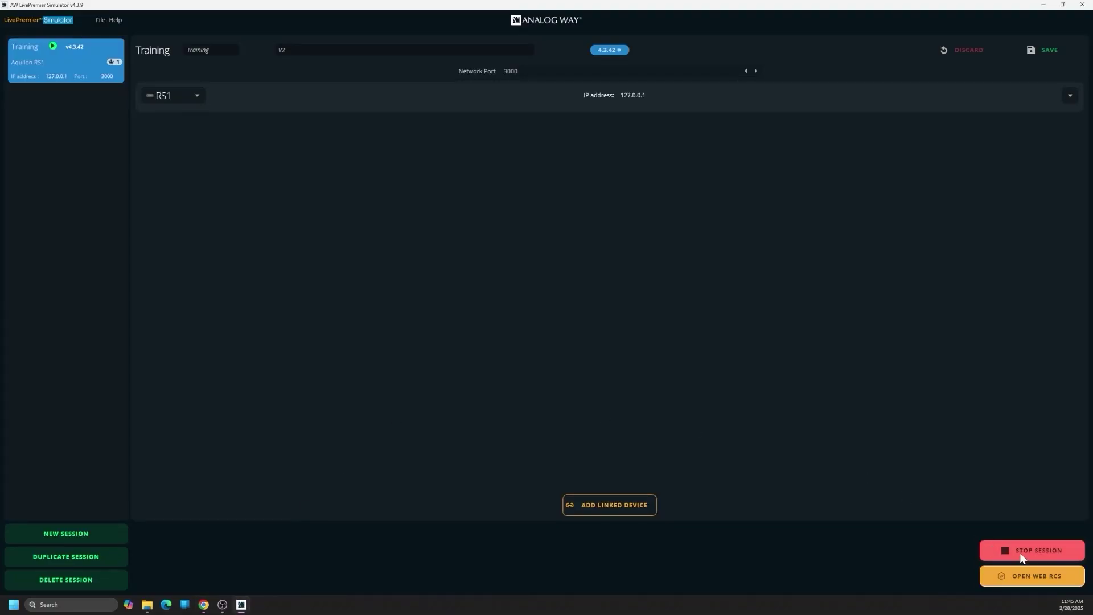
# - Open the AQL RS1 configuration Save page and label the configuration RS1
pyautogui.hotkey('alt', 'Tab')
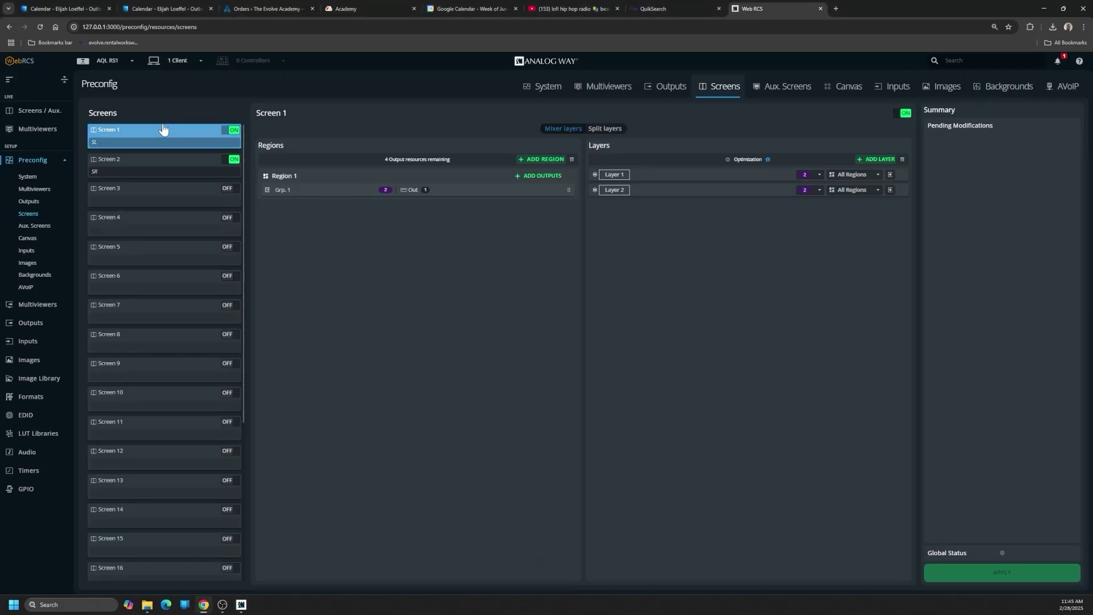
pyautogui.click(110, 61)
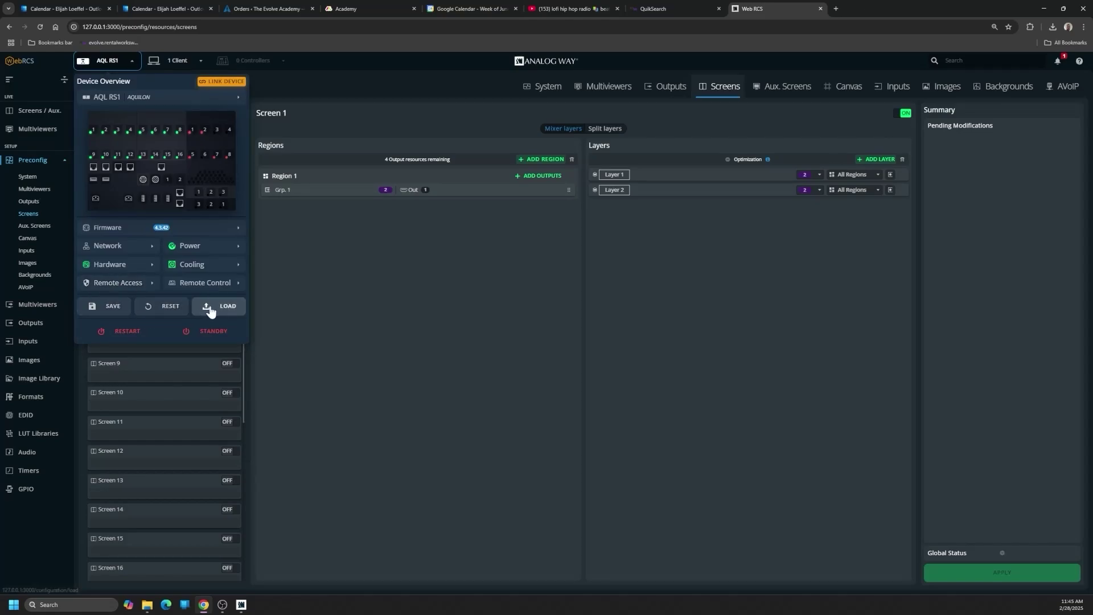
pyautogui.click(104, 308)
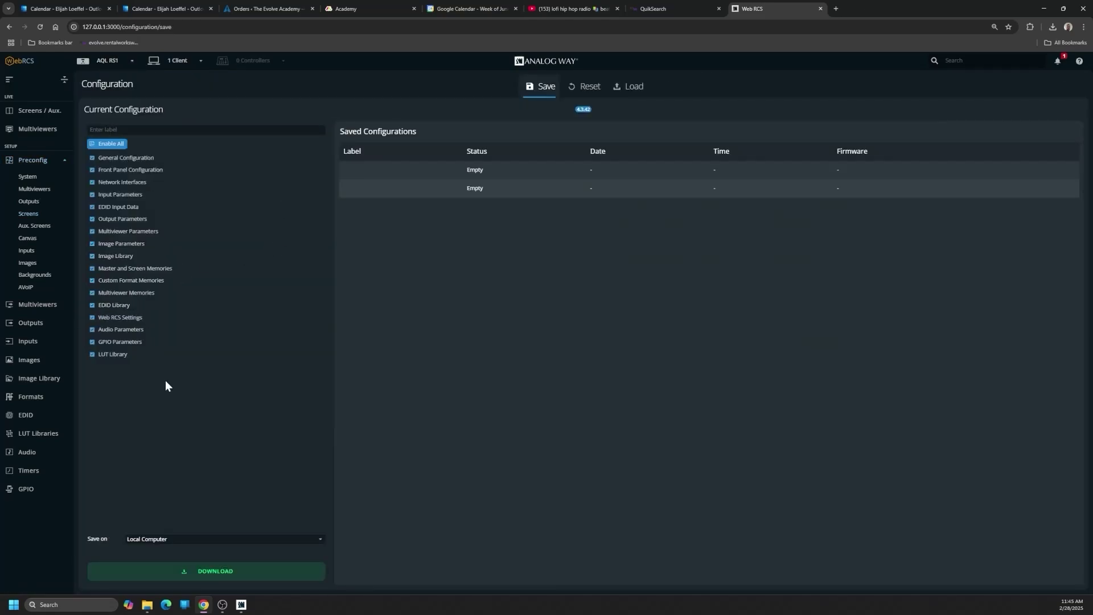
pyautogui.click(136, 129)
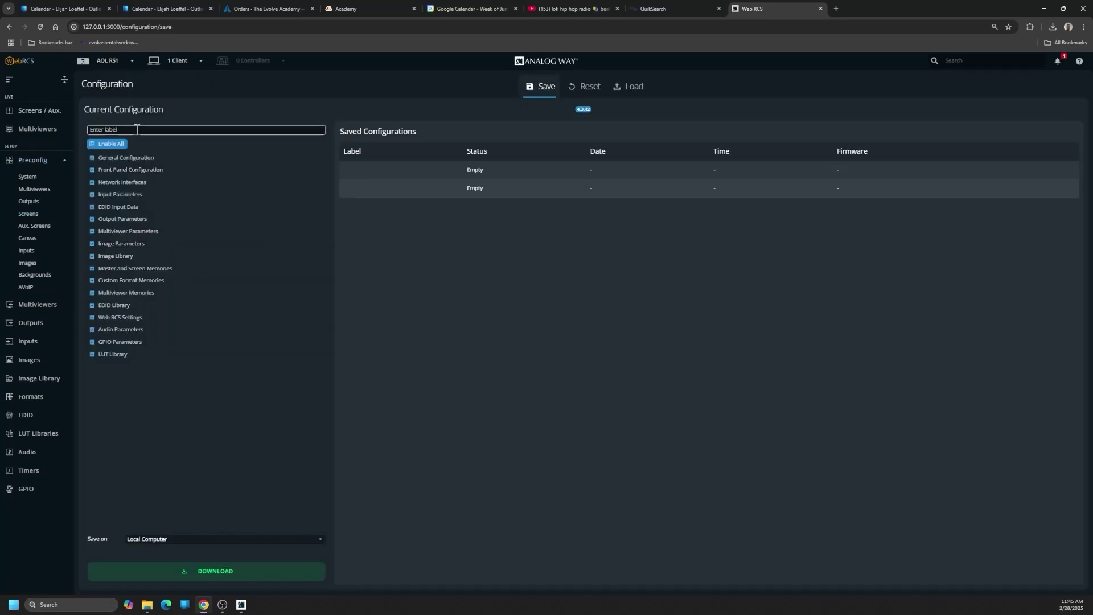
pyautogui.write('RS1')
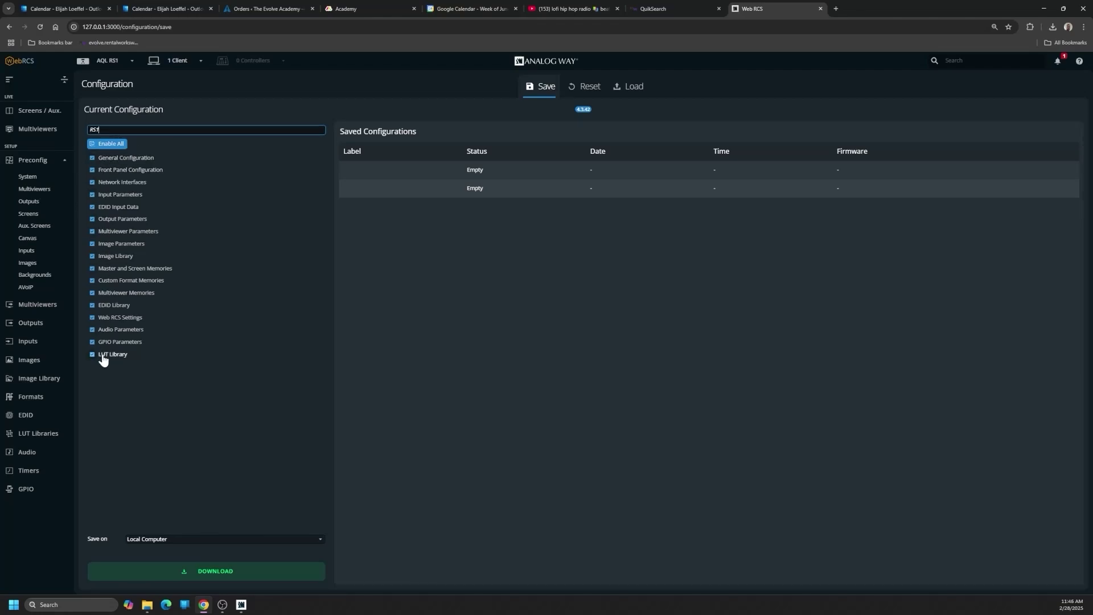
# - Enable all configuration categories and download the full configuration to the local computer
pyautogui.click(109, 144)
pyautogui.click(92, 256)
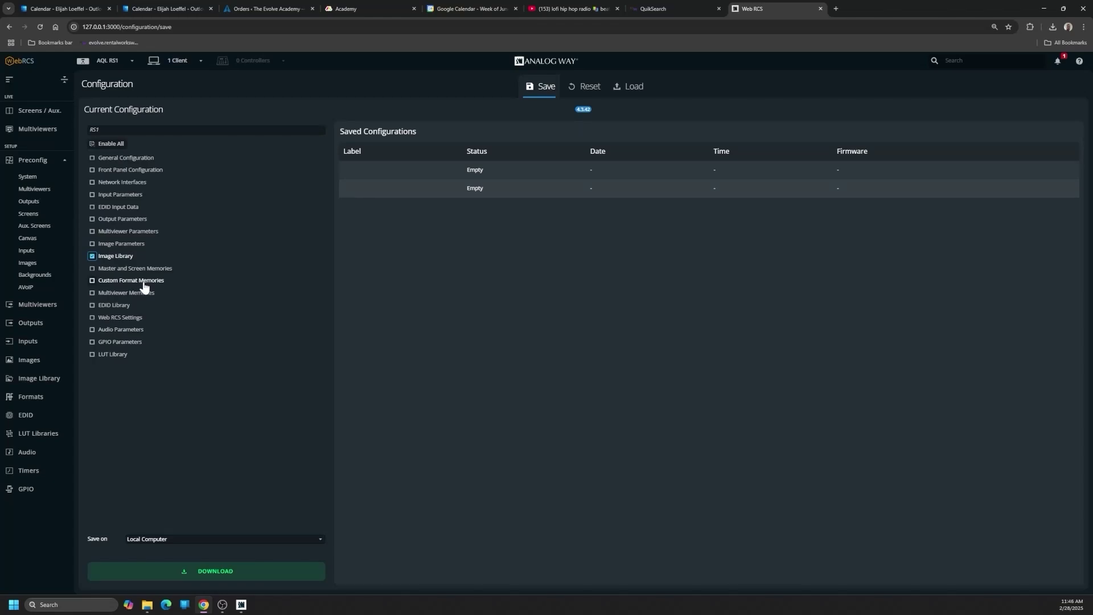
pyautogui.click(92, 256)
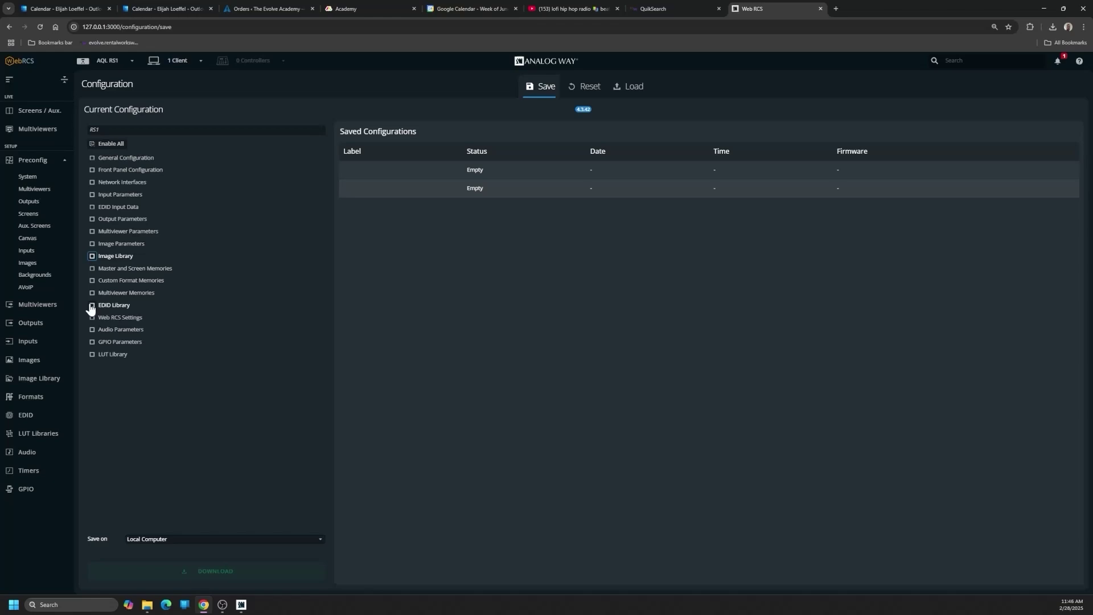
pyautogui.click(91, 305)
pyautogui.click(92, 280)
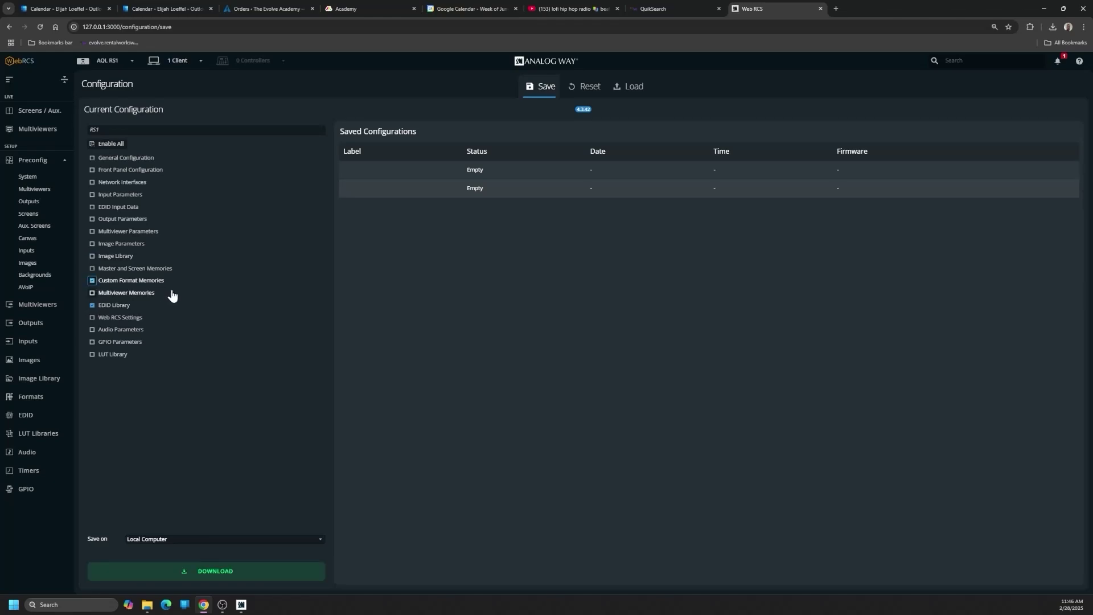
pyautogui.click(92, 305)
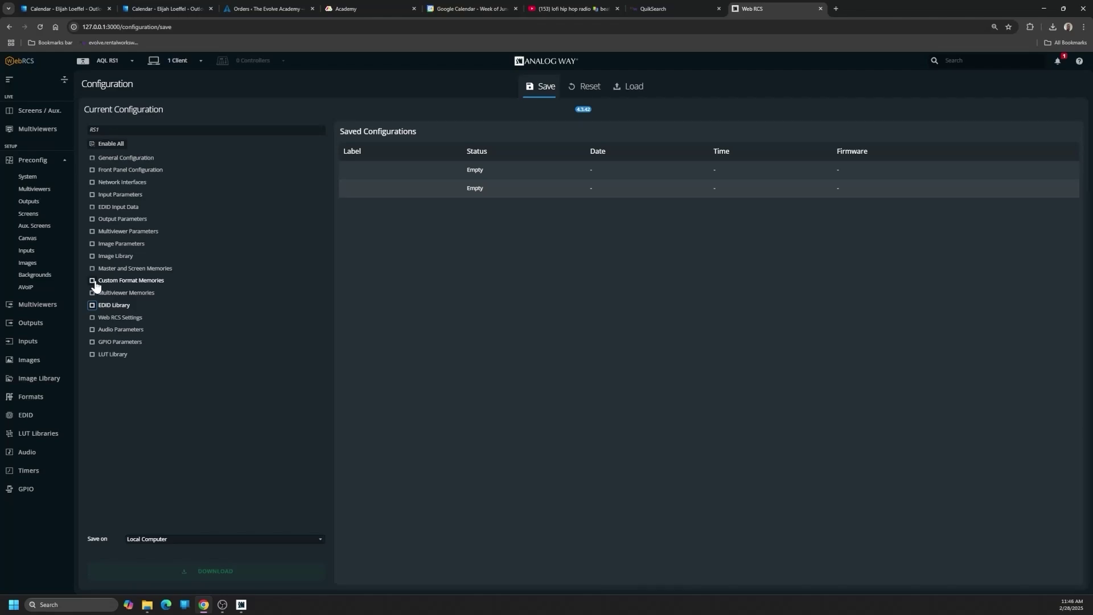
pyautogui.click(116, 143)
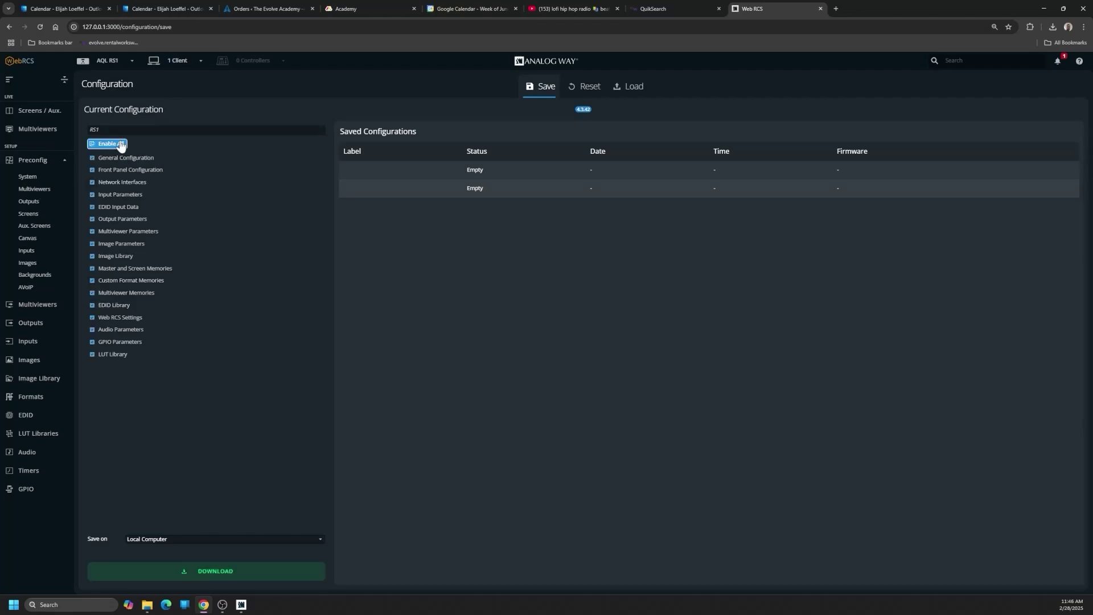
pyautogui.click(215, 570)
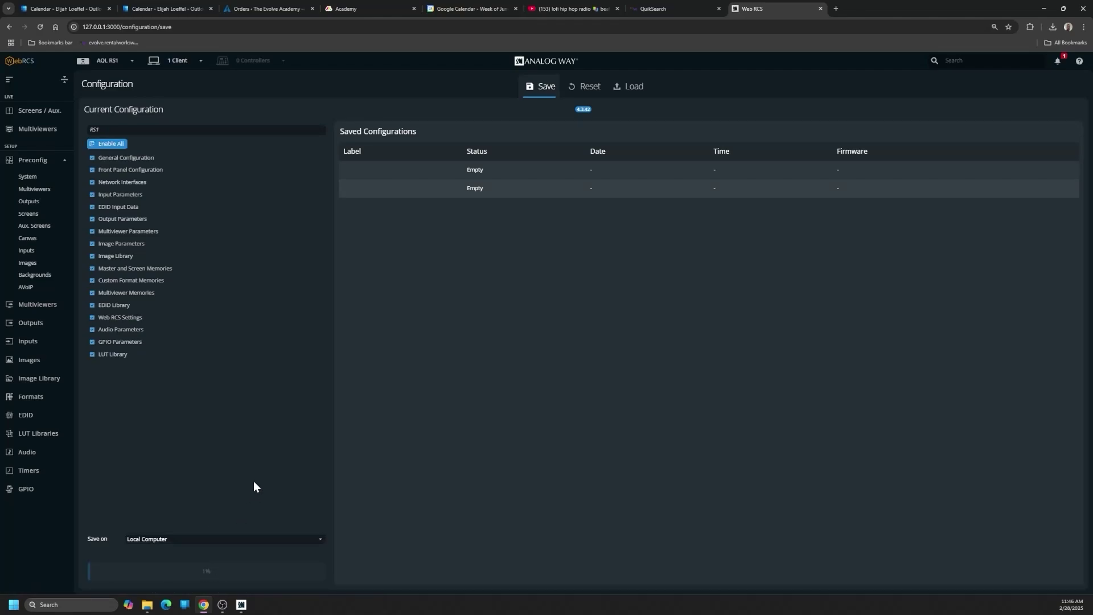
# - Stop the Training session and add Session 2 with an Aquilon RS4 device at 127.0.0.1
pyautogui.hotkey('alt', 'Tab')
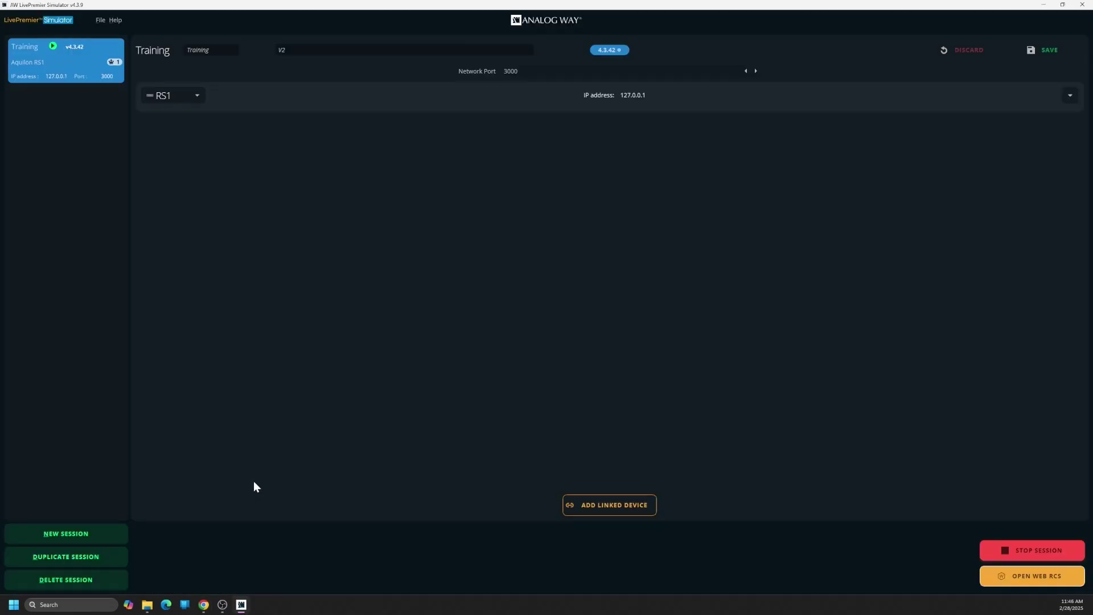
pyautogui.click(1013, 549)
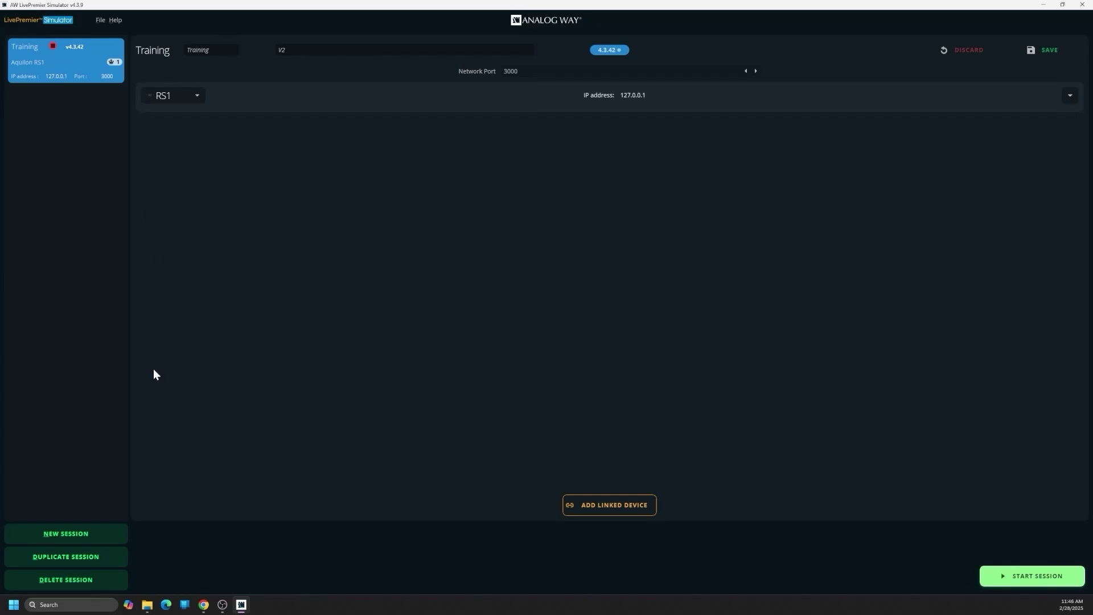
pyautogui.click(63, 533)
pyautogui.click(184, 97)
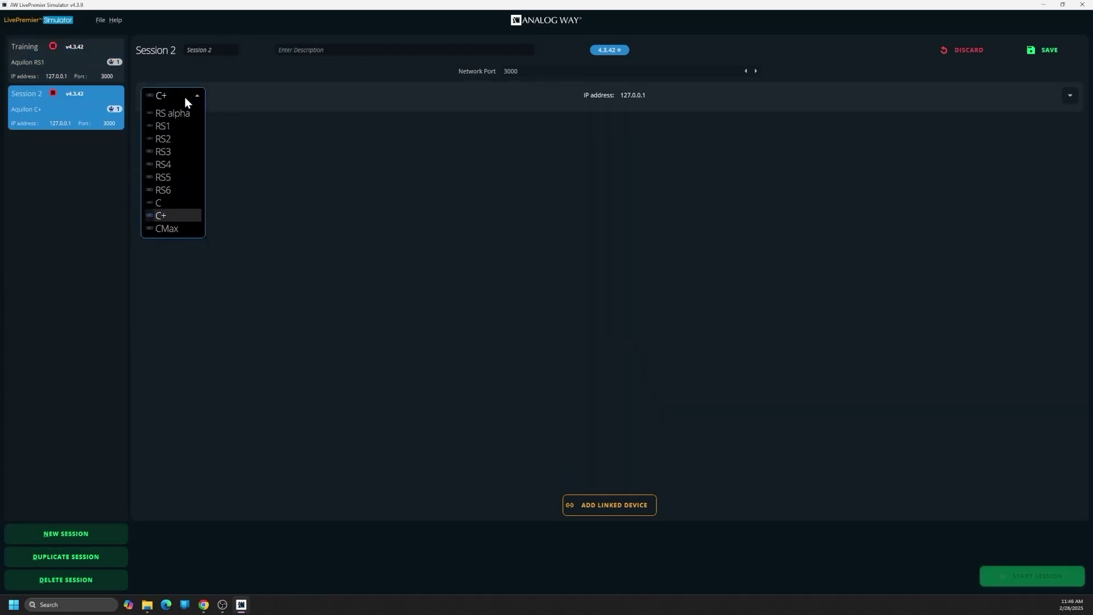
pyautogui.click(171, 164)
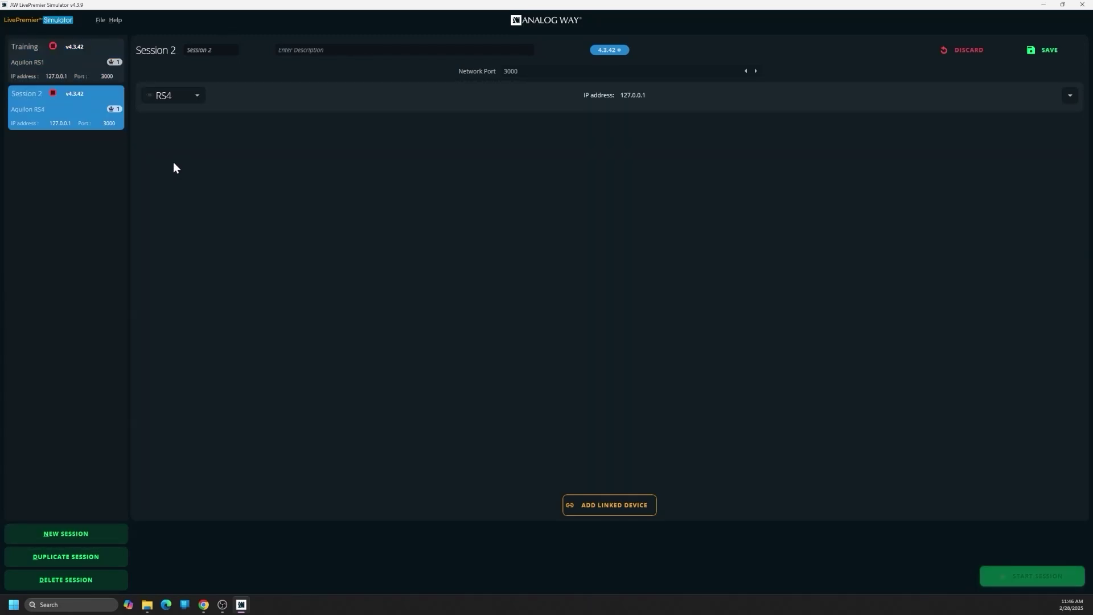
pyautogui.click(1069, 95)
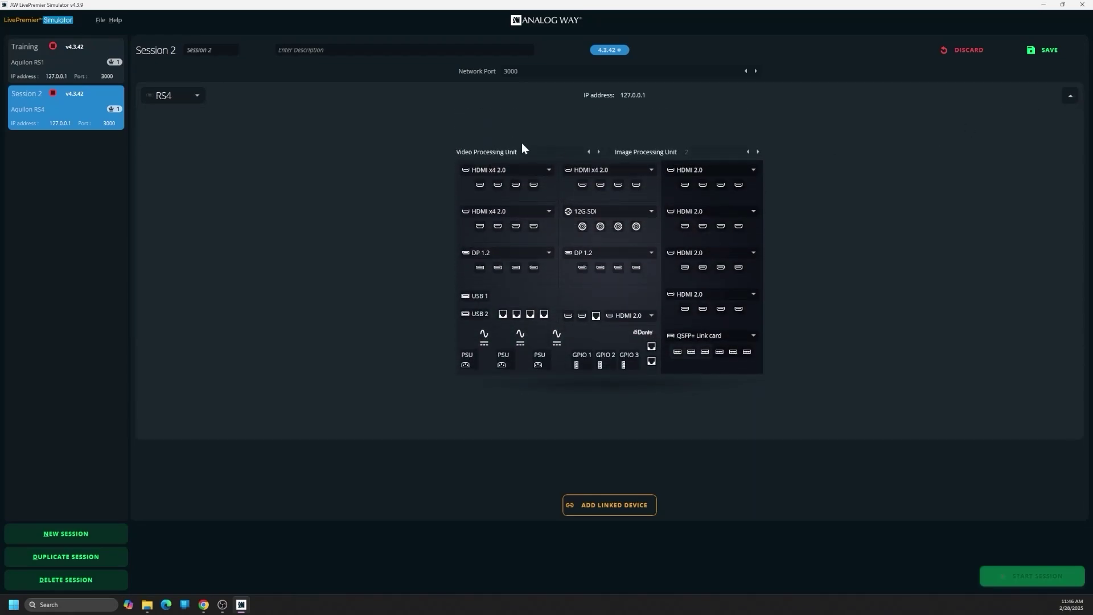
pyautogui.click(70, 56)
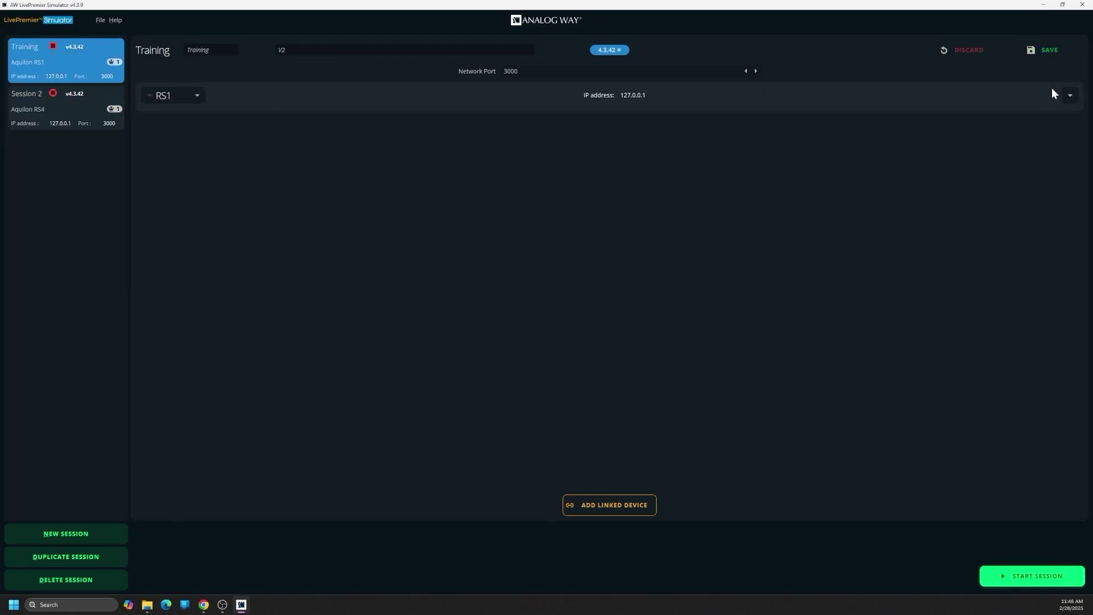
# - Compare with RS1's cards, then set Session 2 slots to DP 1.2 and two 12G-SDI cards
pyautogui.click(1053, 94)
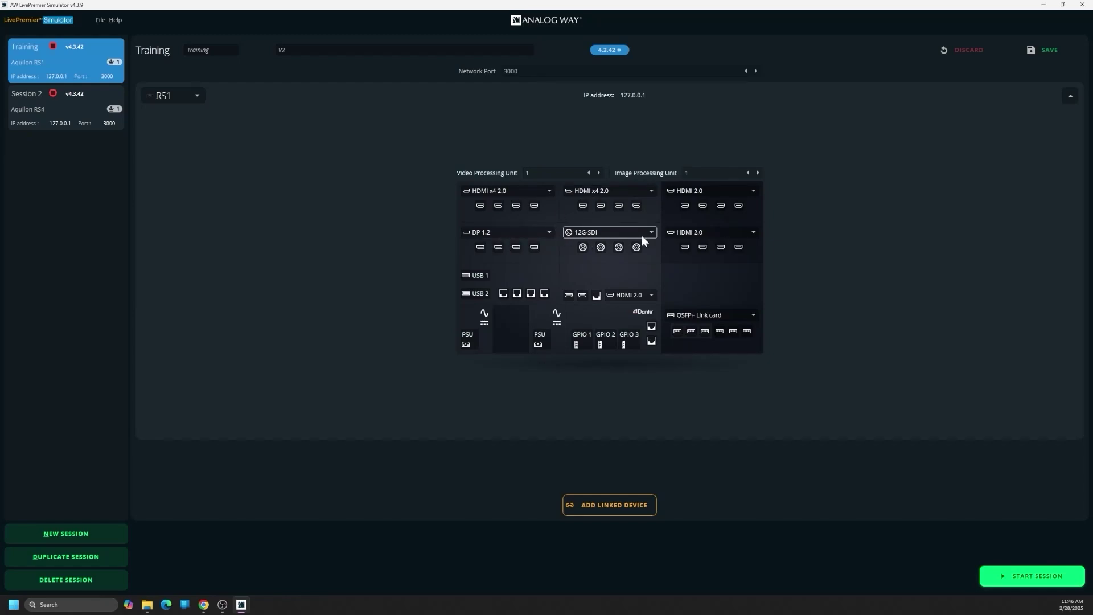
pyautogui.click(57, 108)
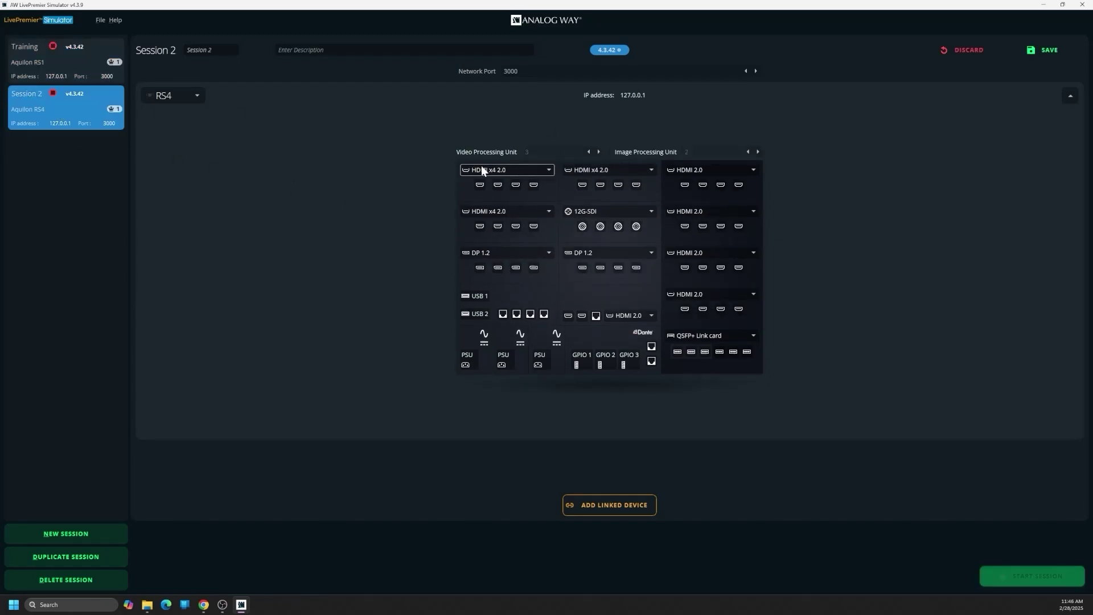
pyautogui.click(547, 211)
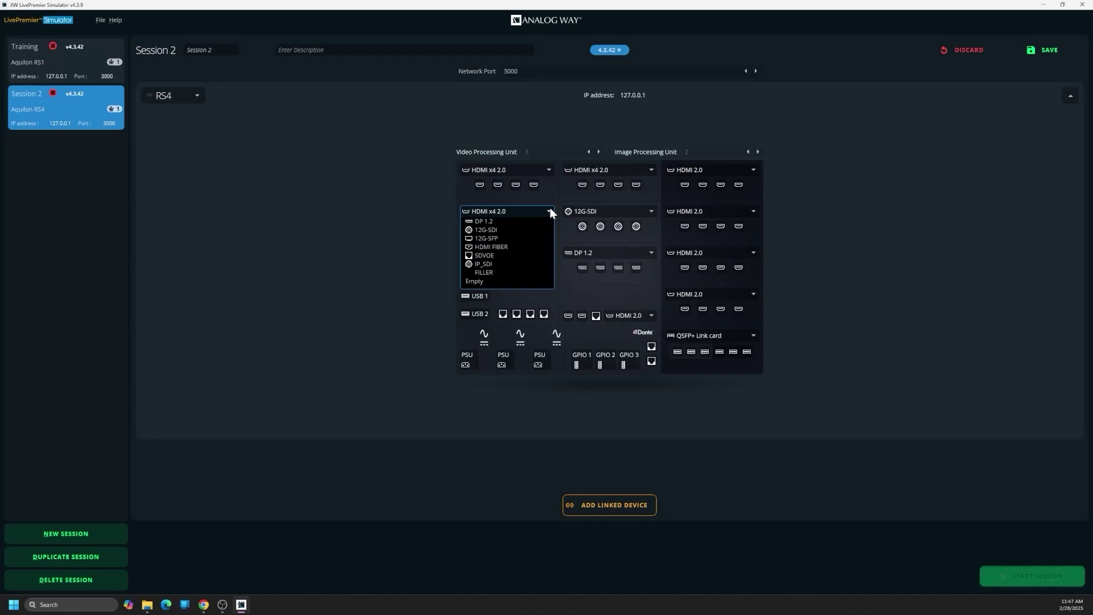
pyautogui.click(515, 234)
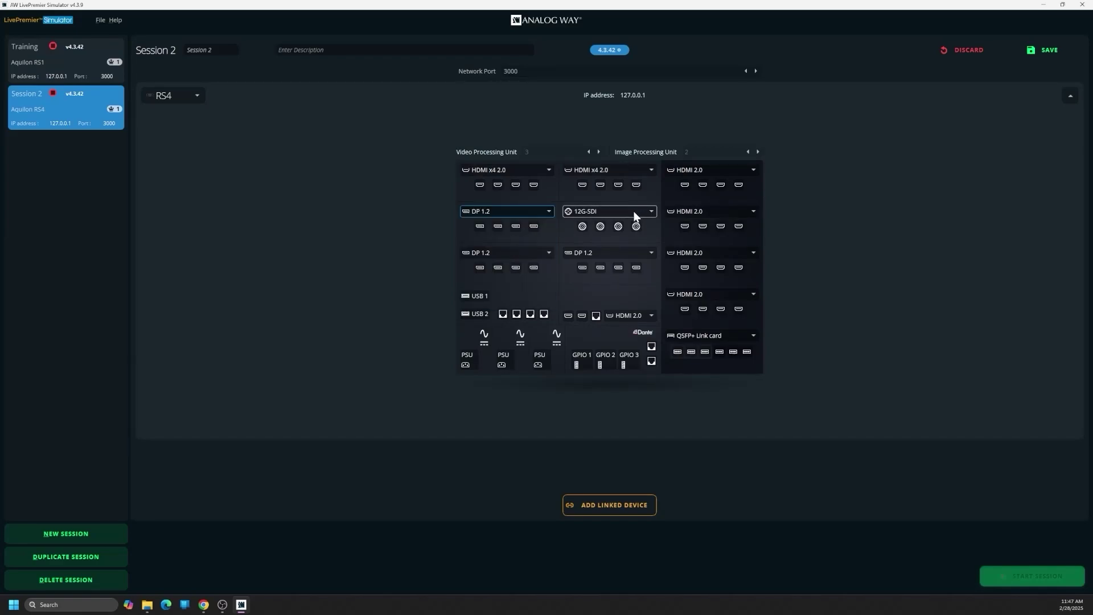
pyautogui.click(732, 252)
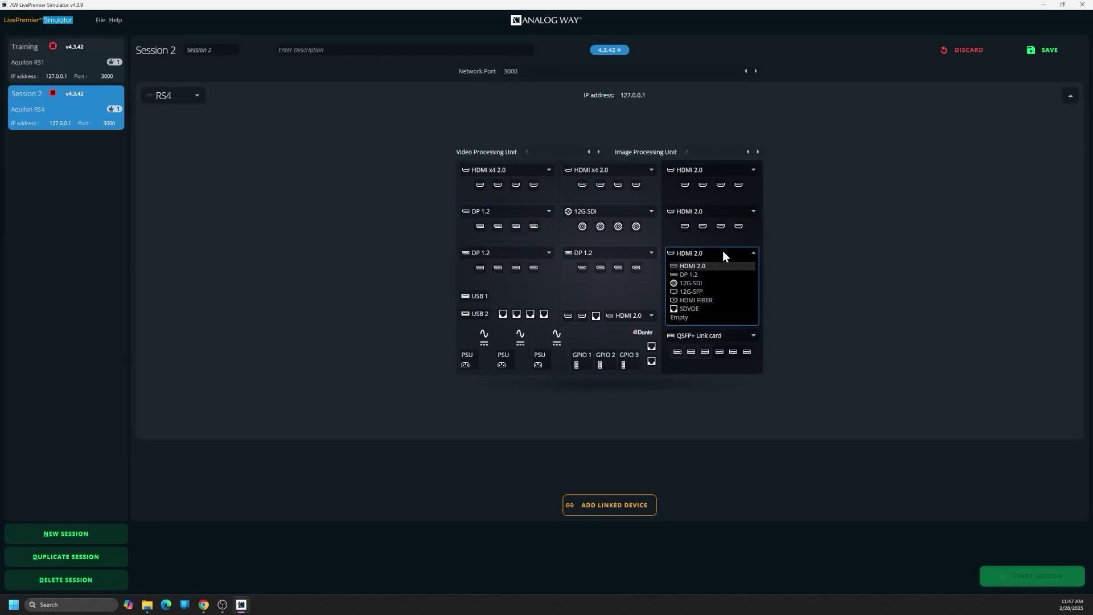
pyautogui.click(712, 282)
pyautogui.click(709, 294)
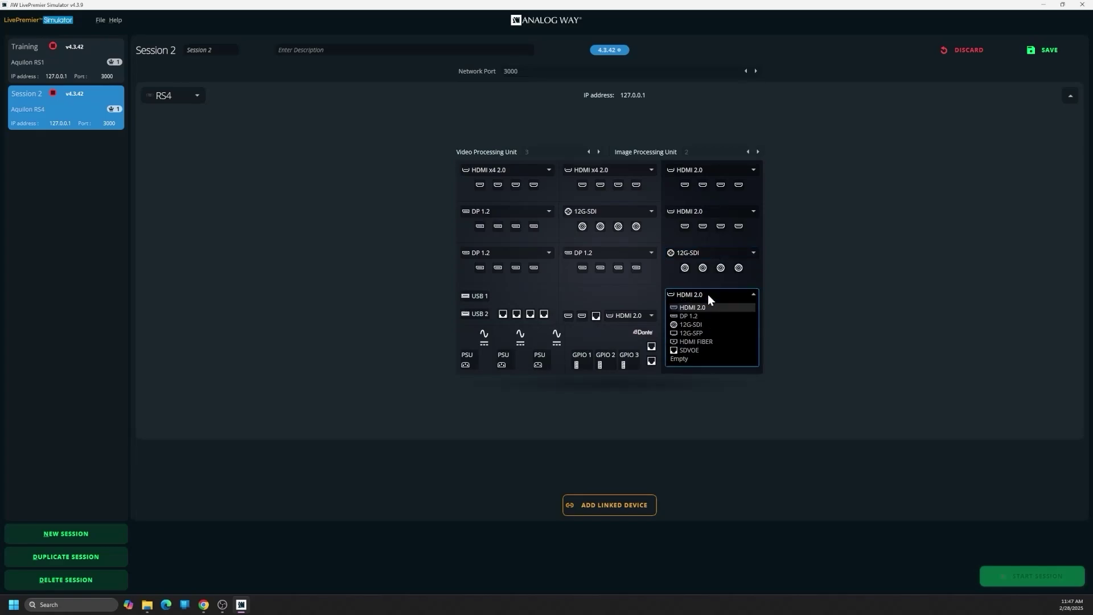
pyautogui.click(704, 325)
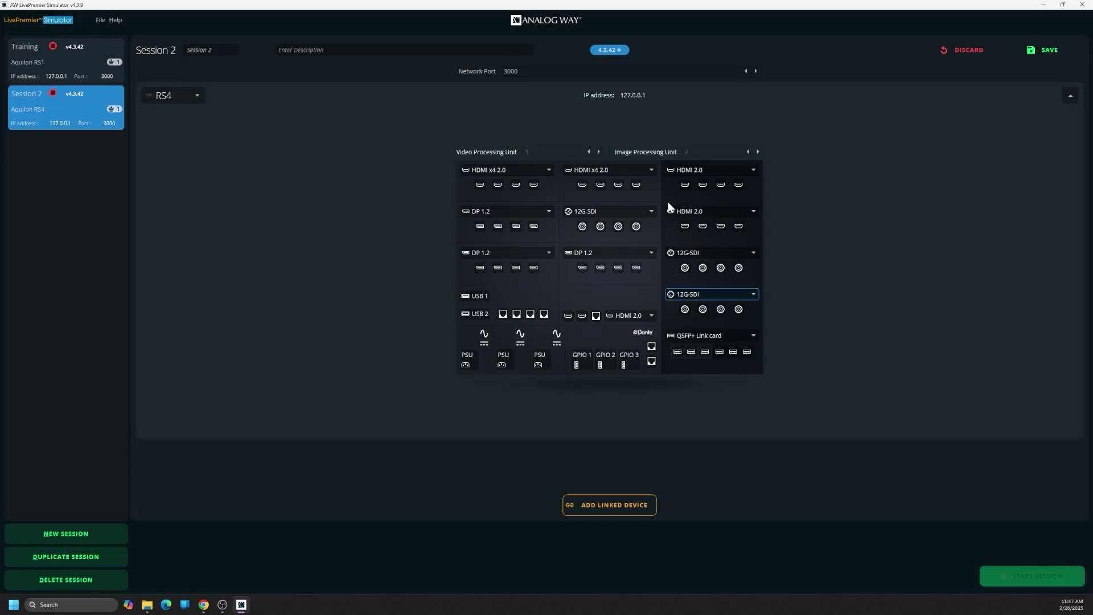
# - Set the third-row slots to HDMI x4 2.0 and 12G-SDI, then save Session 2
pyautogui.click(548, 252)
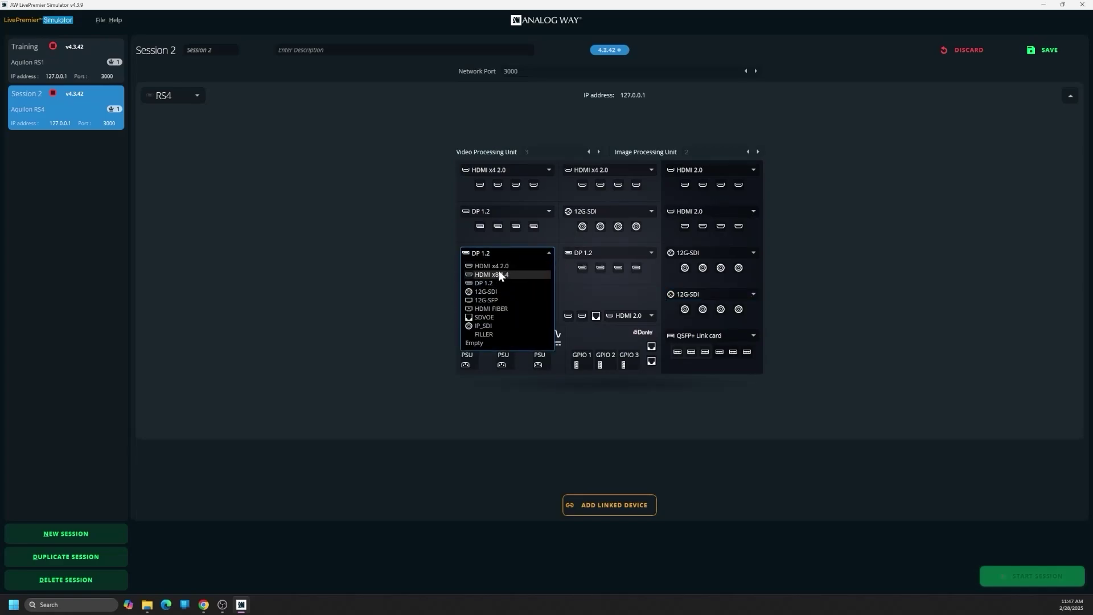
pyautogui.click(498, 267)
pyautogui.click(586, 253)
pyautogui.click(595, 291)
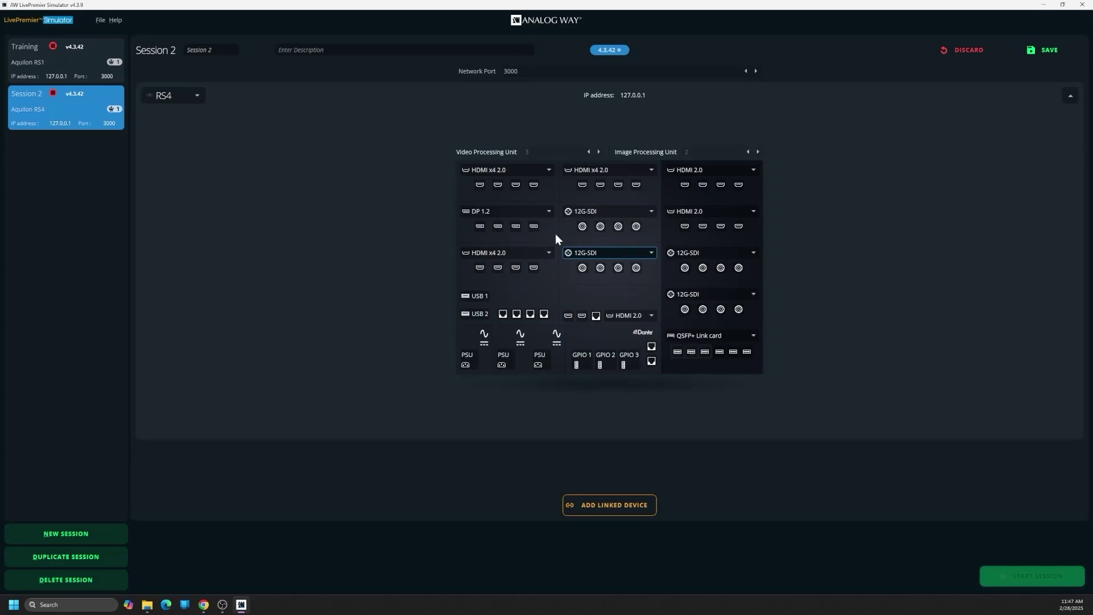
pyautogui.click(1046, 50)
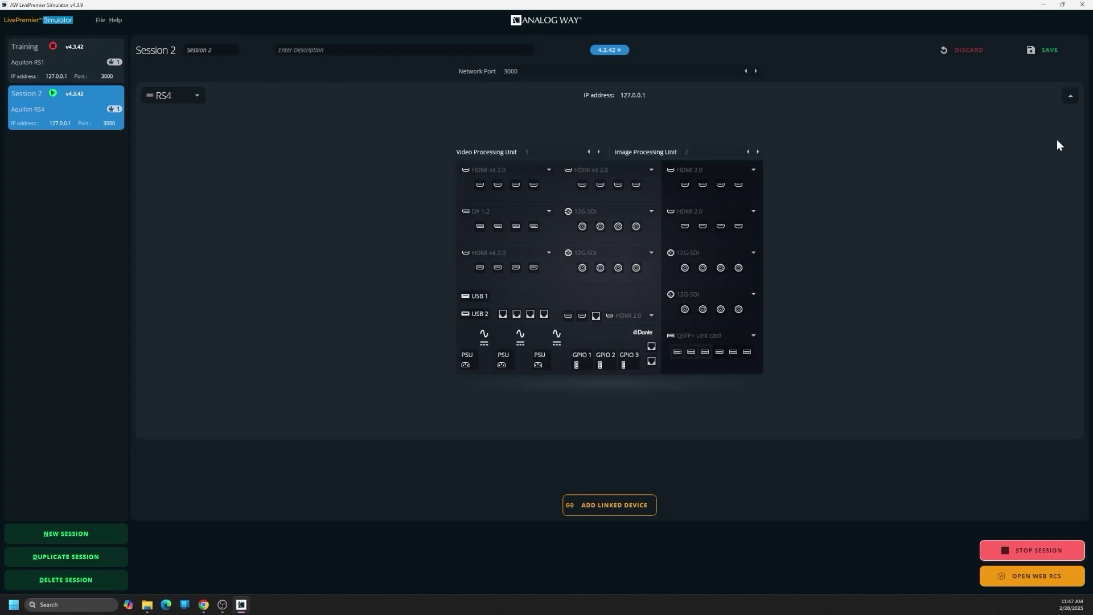
# - Collapse the RS4 panel and browse Web RCS's Image Library and Screens / Aux. pages
pyautogui.click(1070, 96)
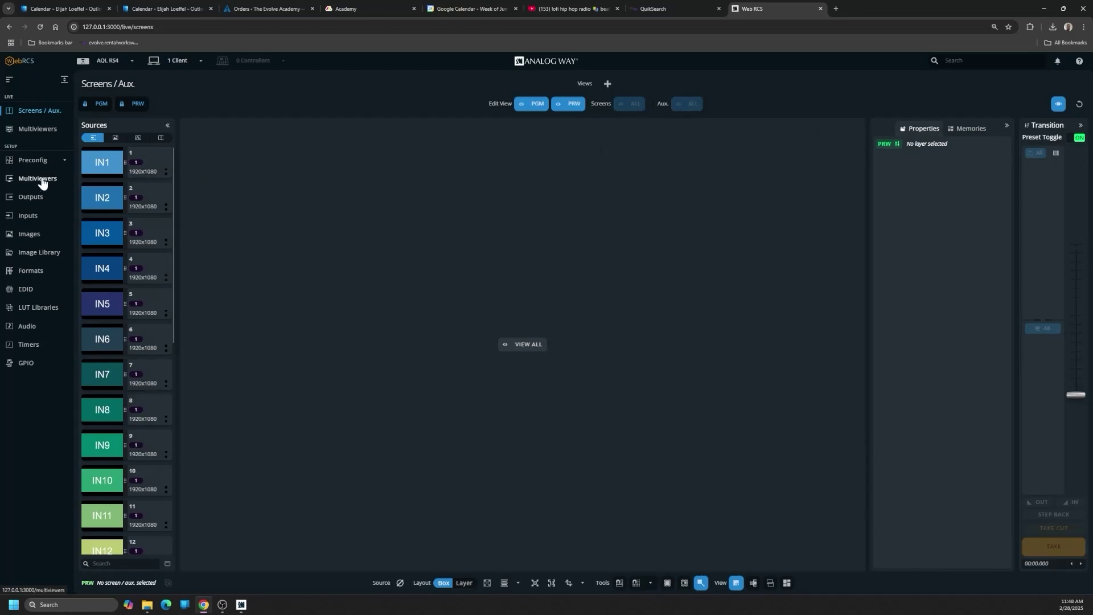
pyautogui.click(46, 251)
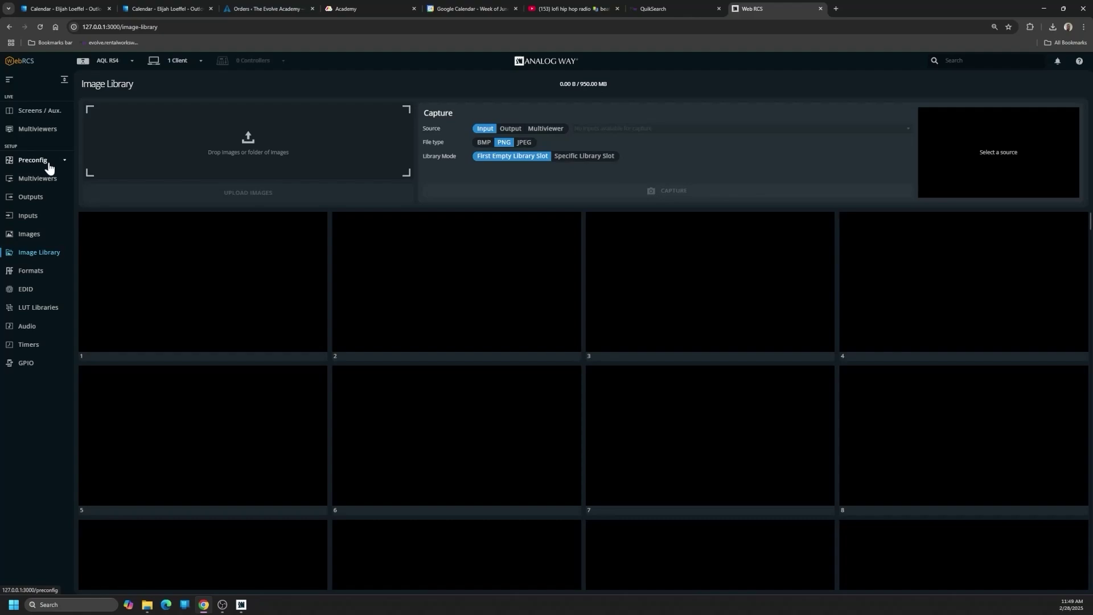
pyautogui.click(40, 110)
# - Upload the AQL_CONFIG .awc file on the RS4's Configuration Load page and apply it to the device
pyautogui.click(117, 60)
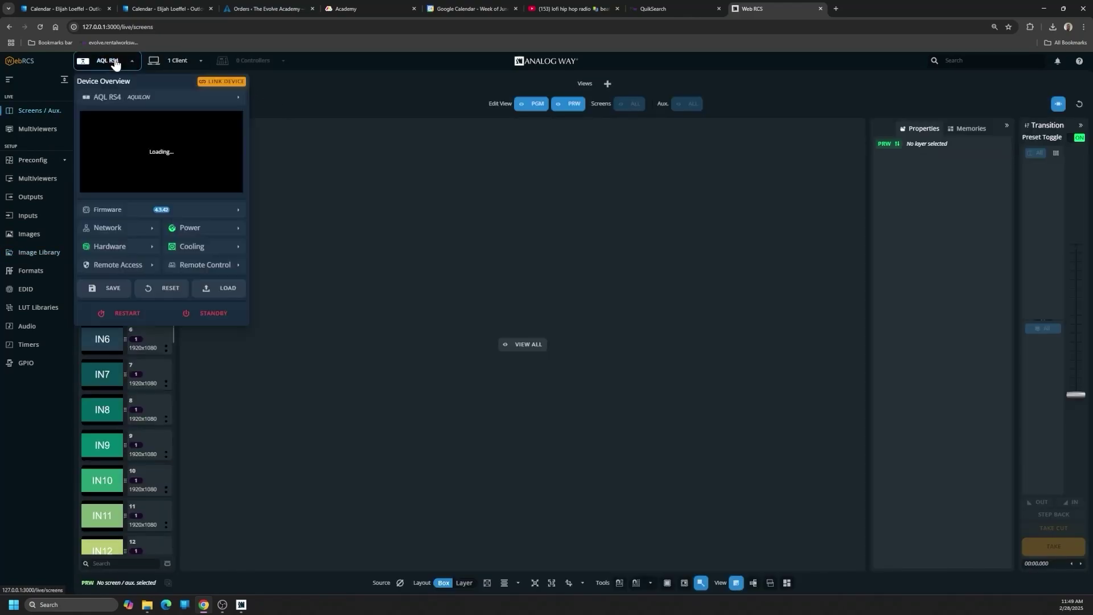
pyautogui.click(220, 327)
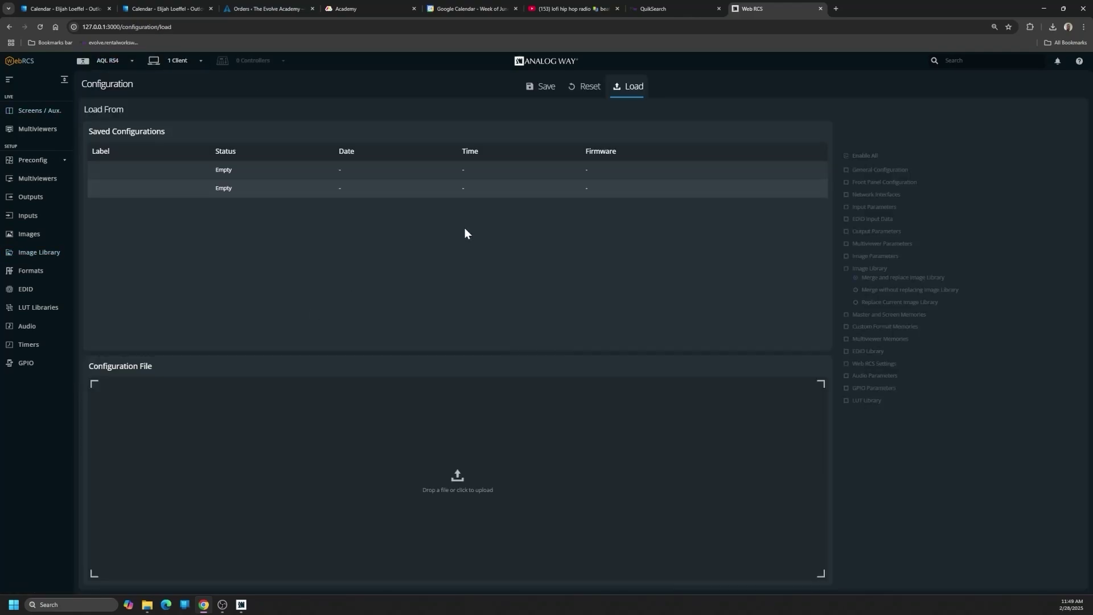
pyautogui.click(462, 483)
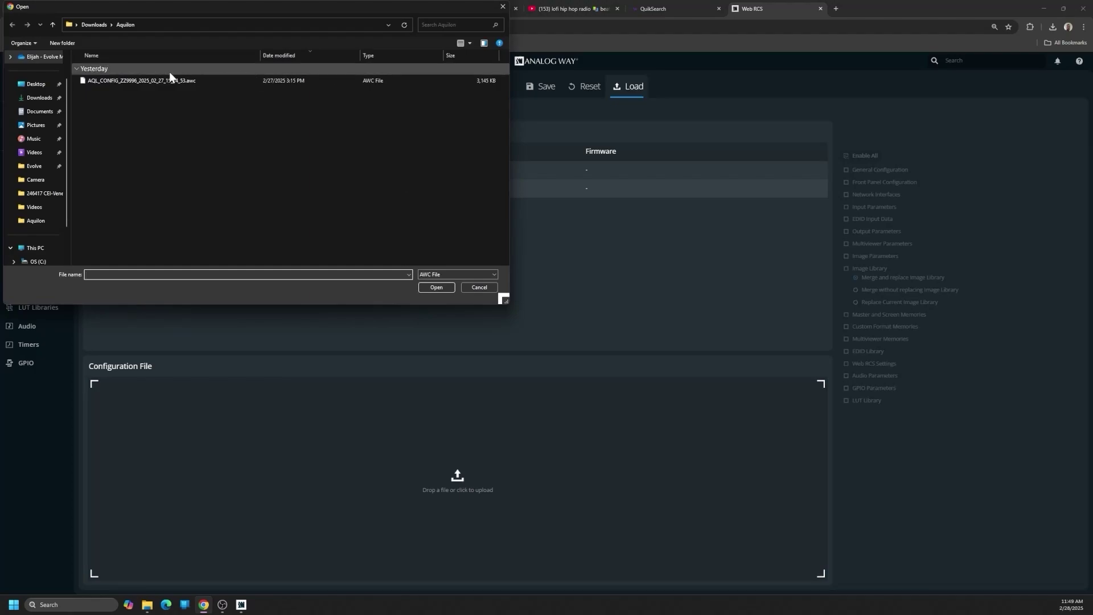
pyautogui.click(157, 79)
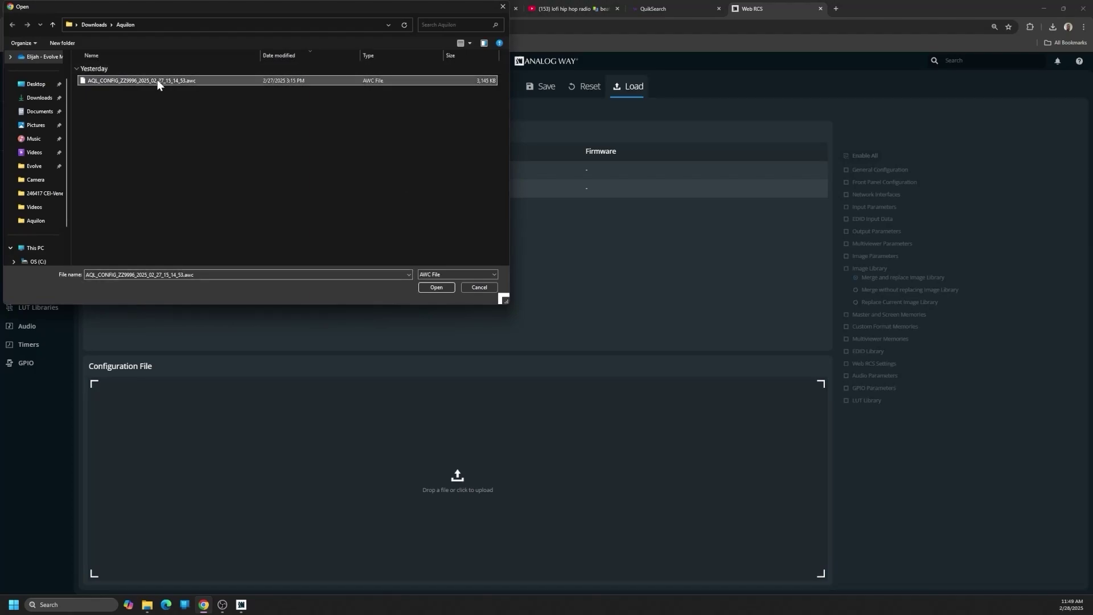
pyautogui.click(431, 283)
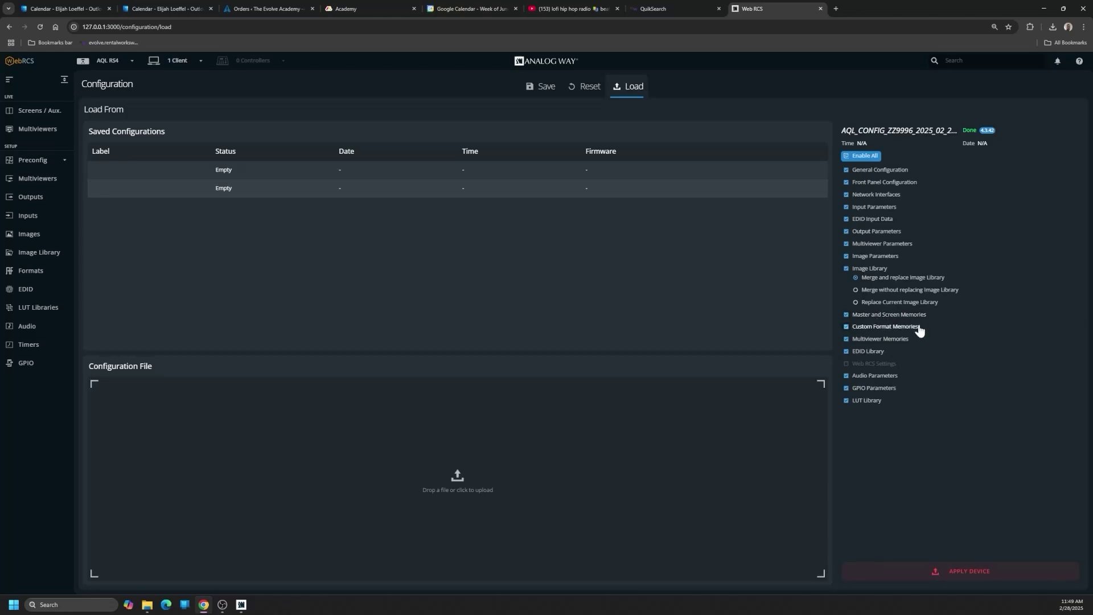
pyautogui.click(928, 569)
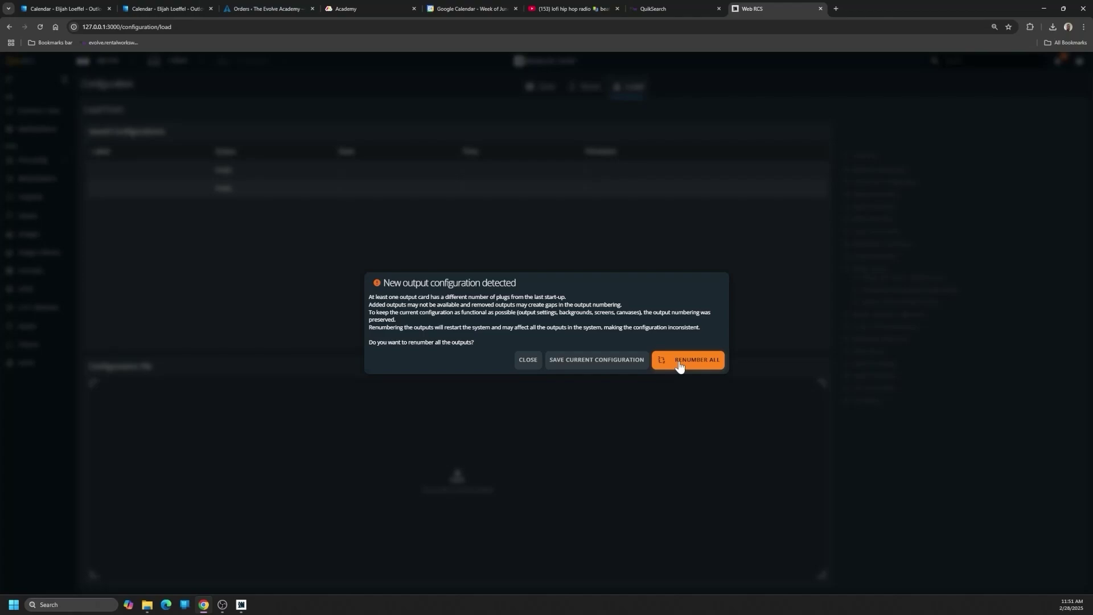
# - Dismiss the renumbering prompt, take memory 1 'Show 1' to program, then preview memory 2 'Video'
pyautogui.click(522, 360)
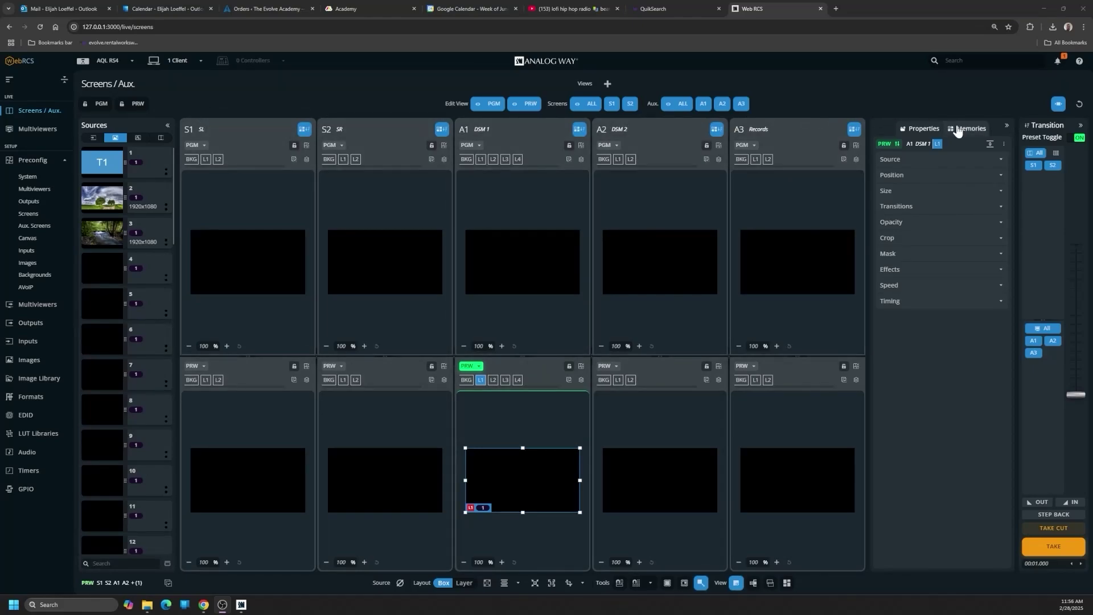
pyautogui.click(962, 128)
pyautogui.click(893, 199)
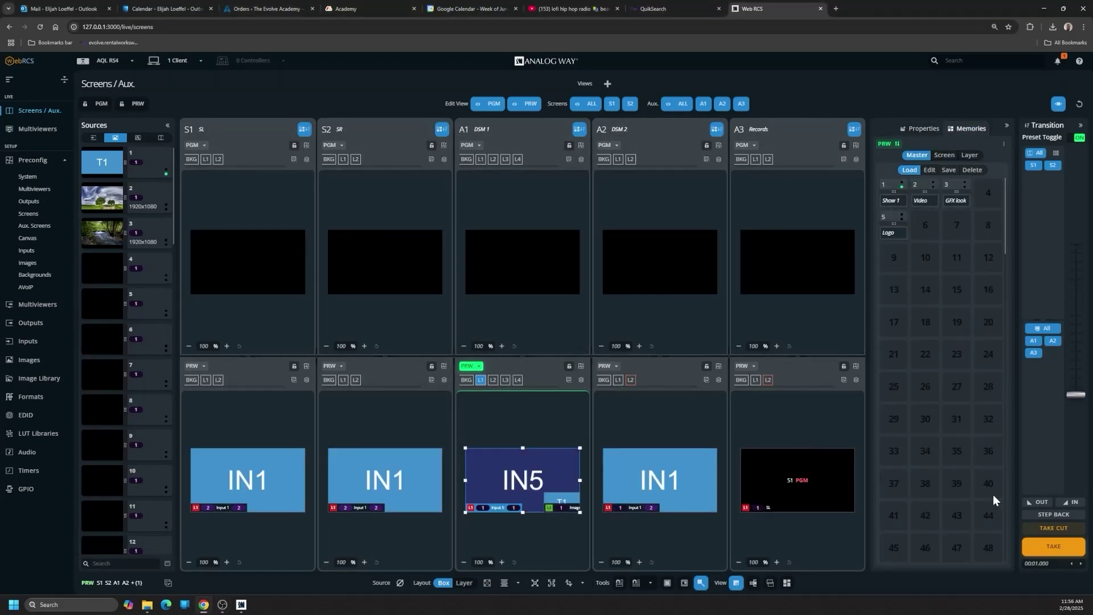
pyautogui.click(1053, 546)
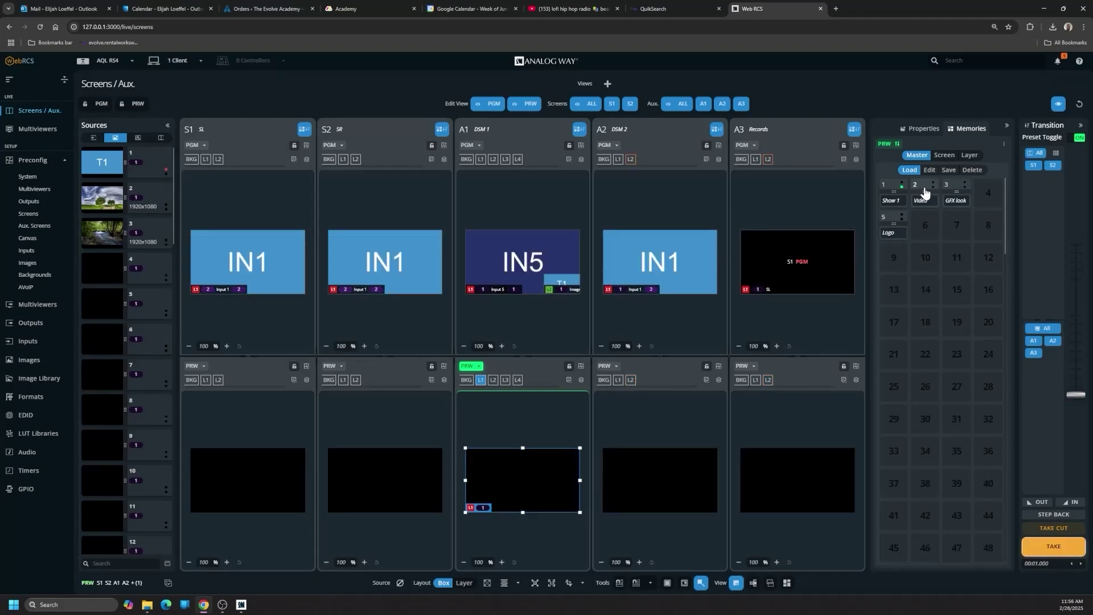
pyautogui.click(924, 194)
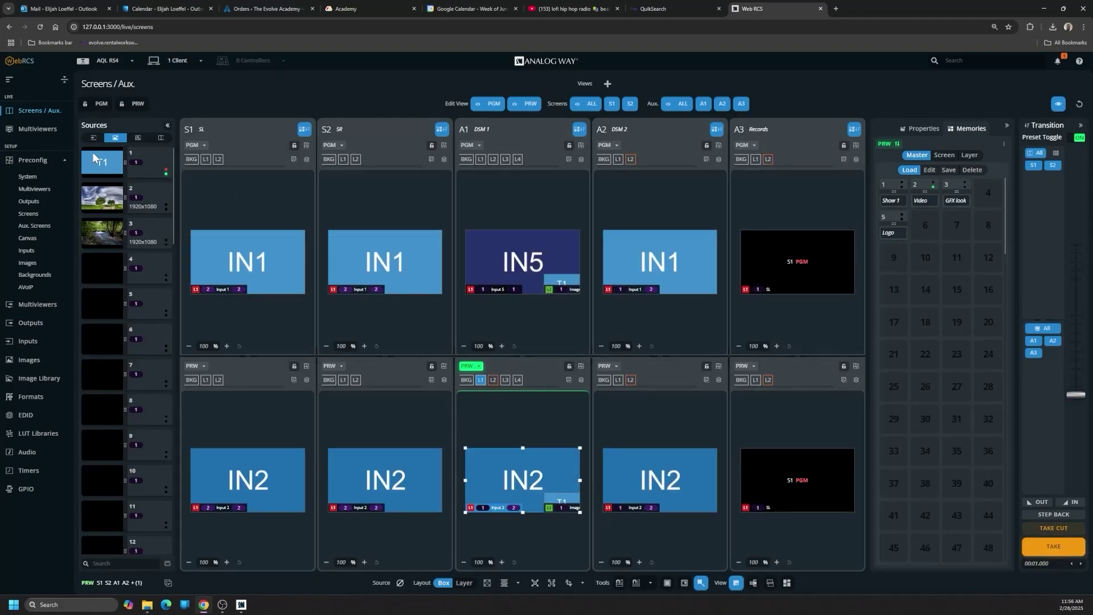
pyautogui.click(98, 197)
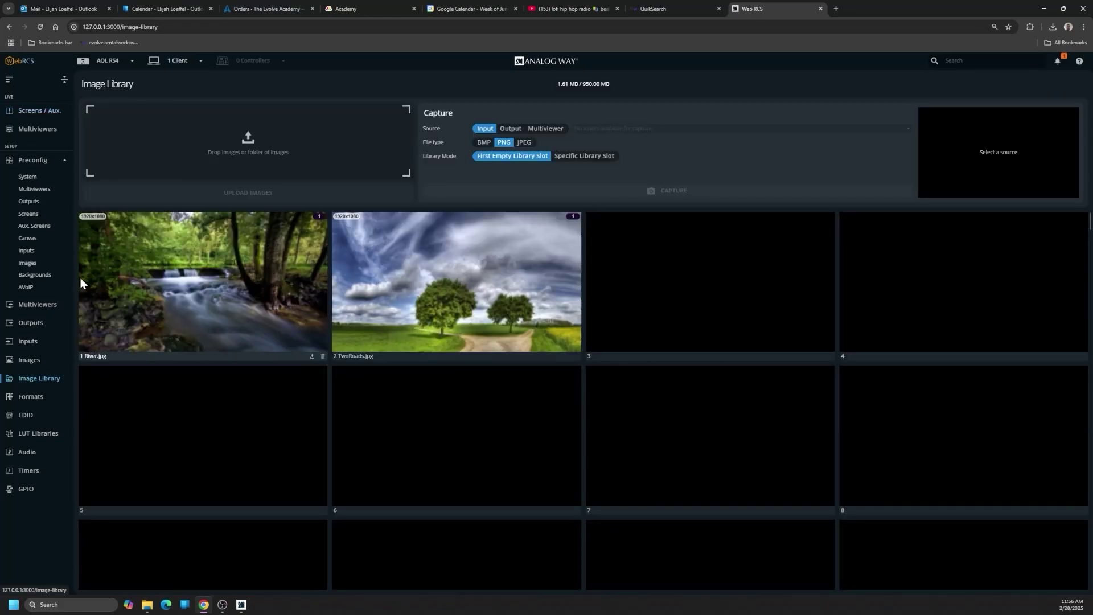
# - In Preconfig > Screens, upgrade Layer 2 on Screen 1 and apply the change
pyautogui.click(35, 111)
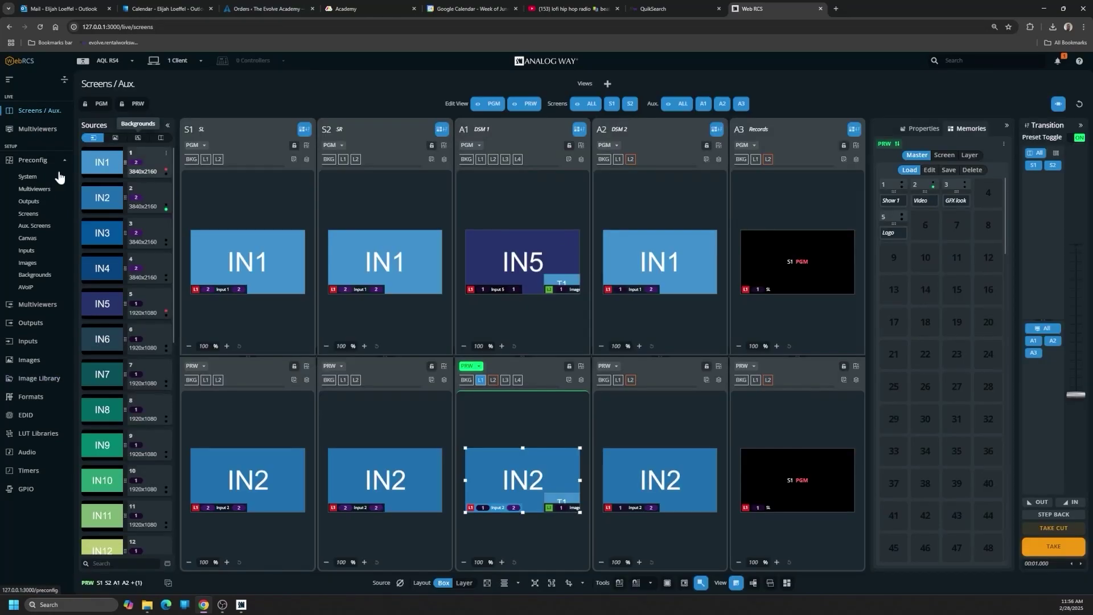
pyautogui.click(29, 214)
pyautogui.click(157, 139)
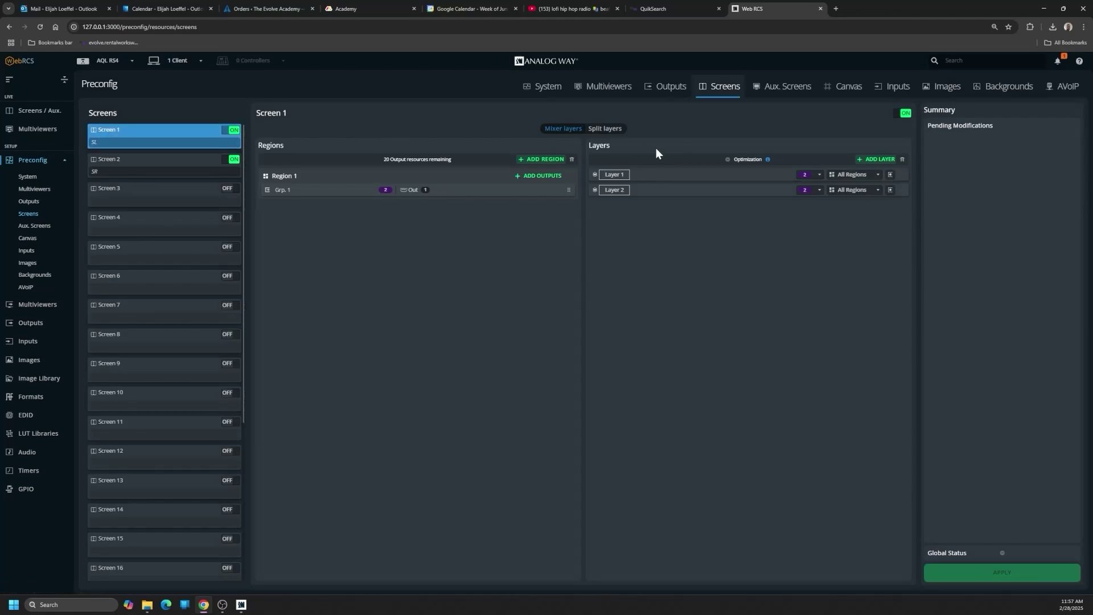
pyautogui.click(891, 190)
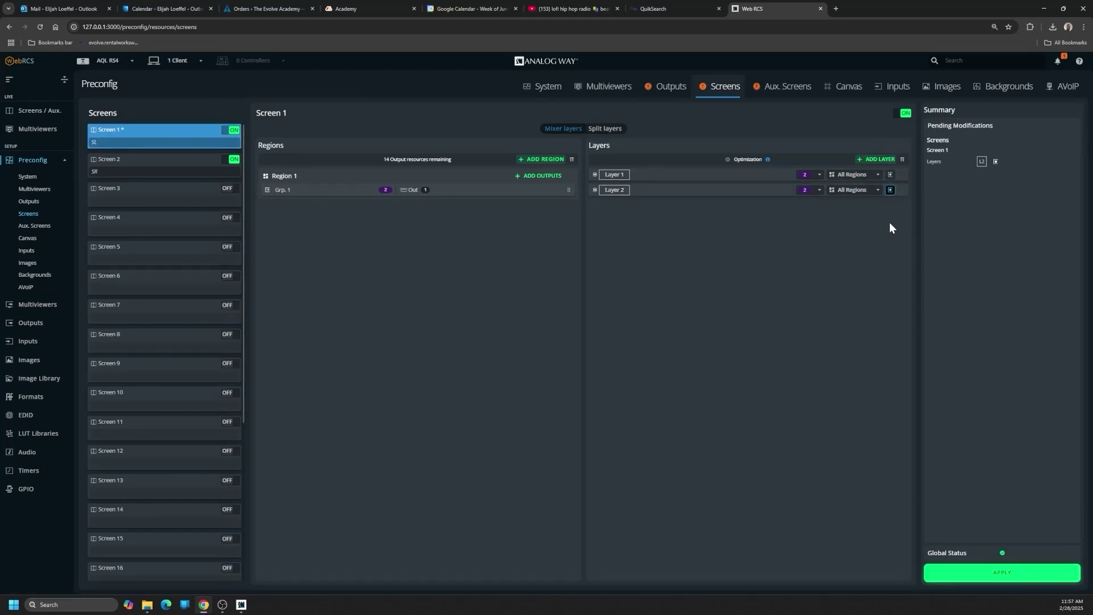
pyautogui.click(159, 166)
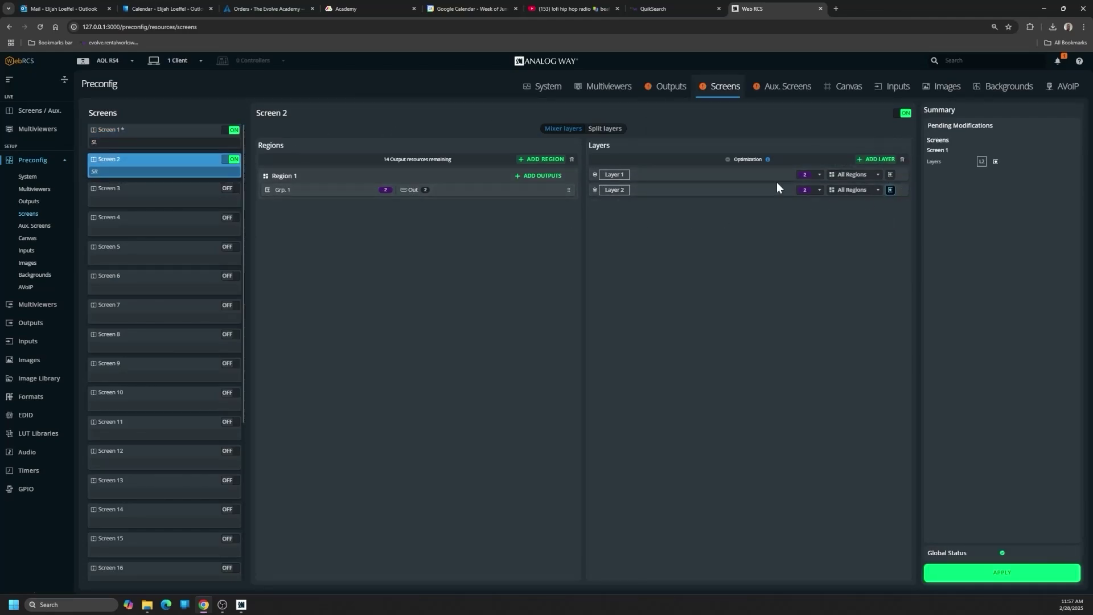
pyautogui.click(971, 574)
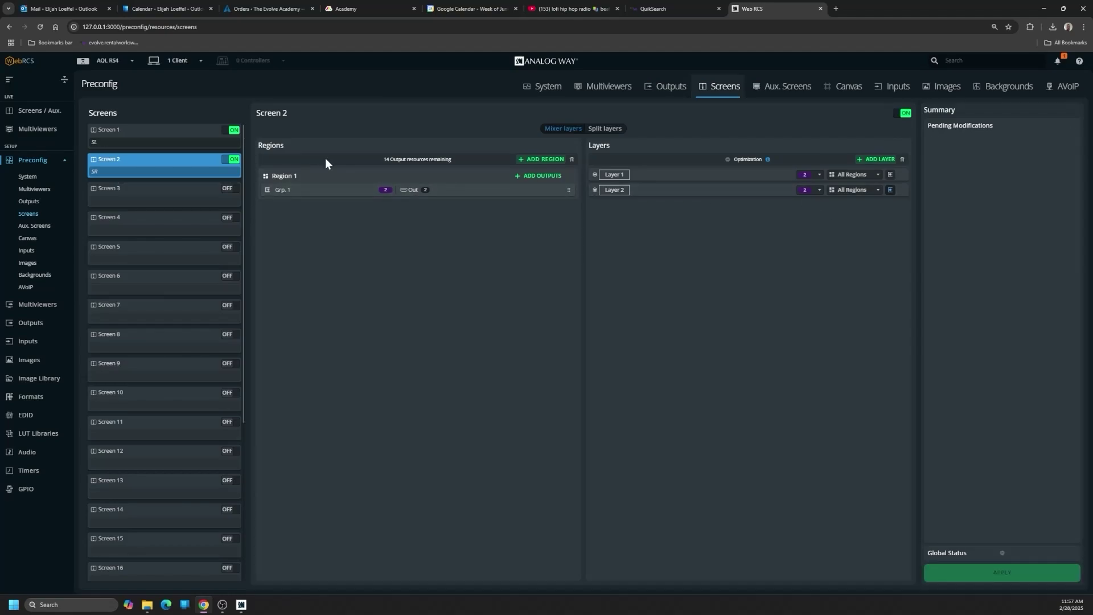
# - Check layers L2 and L1 on the S1 preview, then switch to the simulator window
pyautogui.click(37, 111)
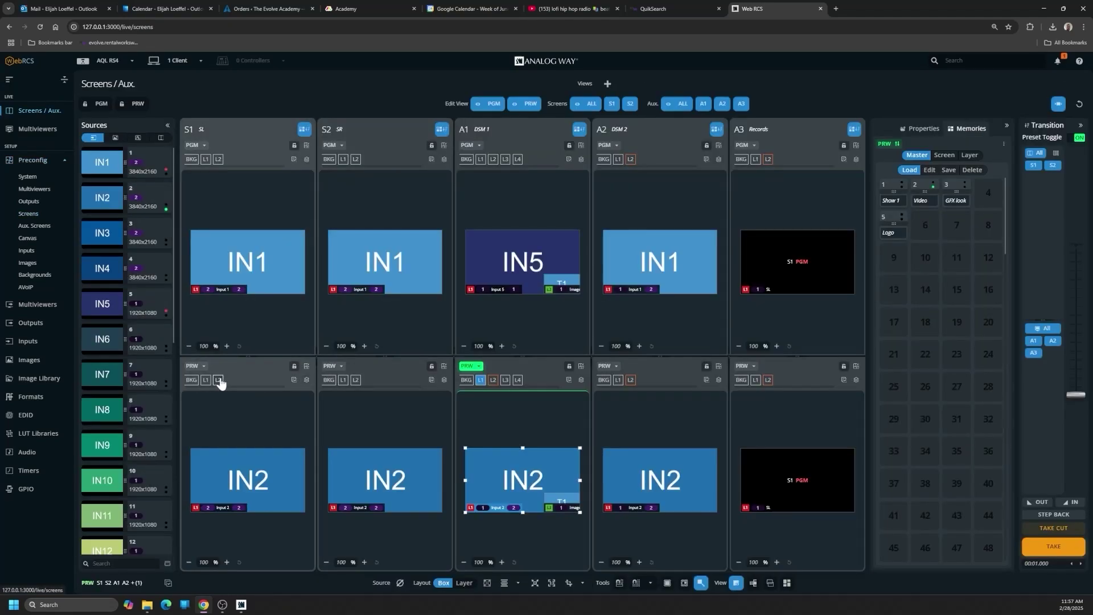
pyautogui.click(218, 380)
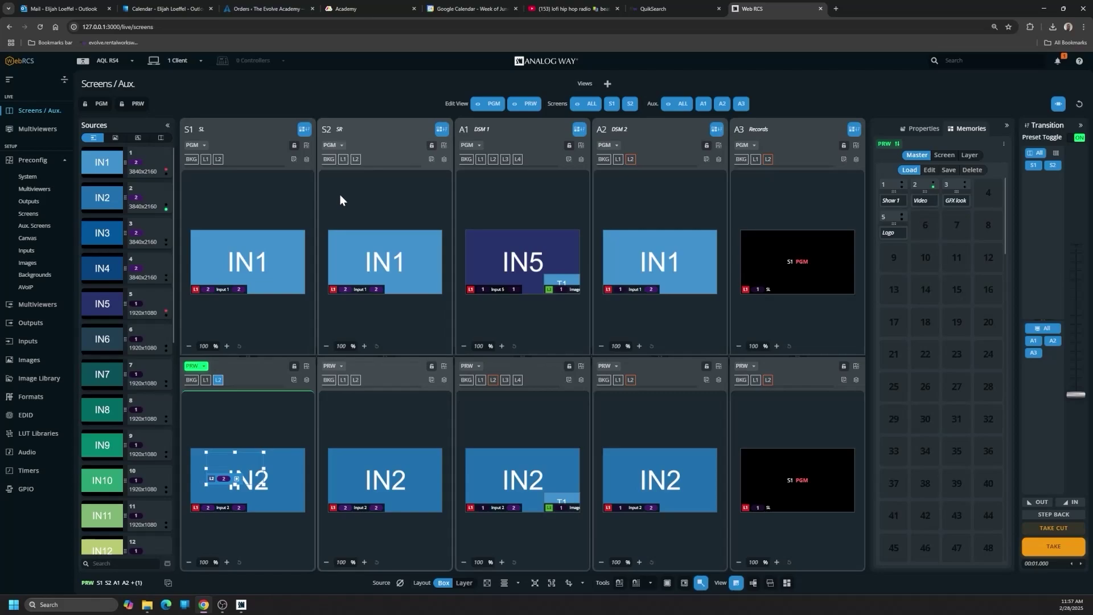
pyautogui.click(279, 483)
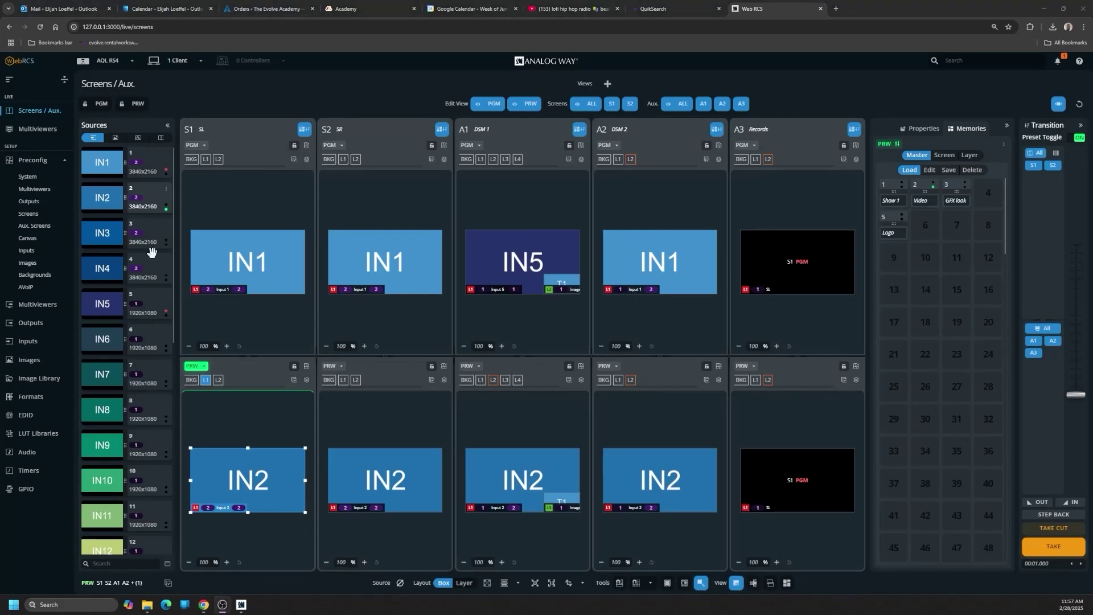
pyautogui.hotkey('alt', 'Tab')
# - Look over the AQL_CONFIG file and LivePremier zip in Downloads Aquilon, then show Web RCS Images
pyautogui.click(146, 604)
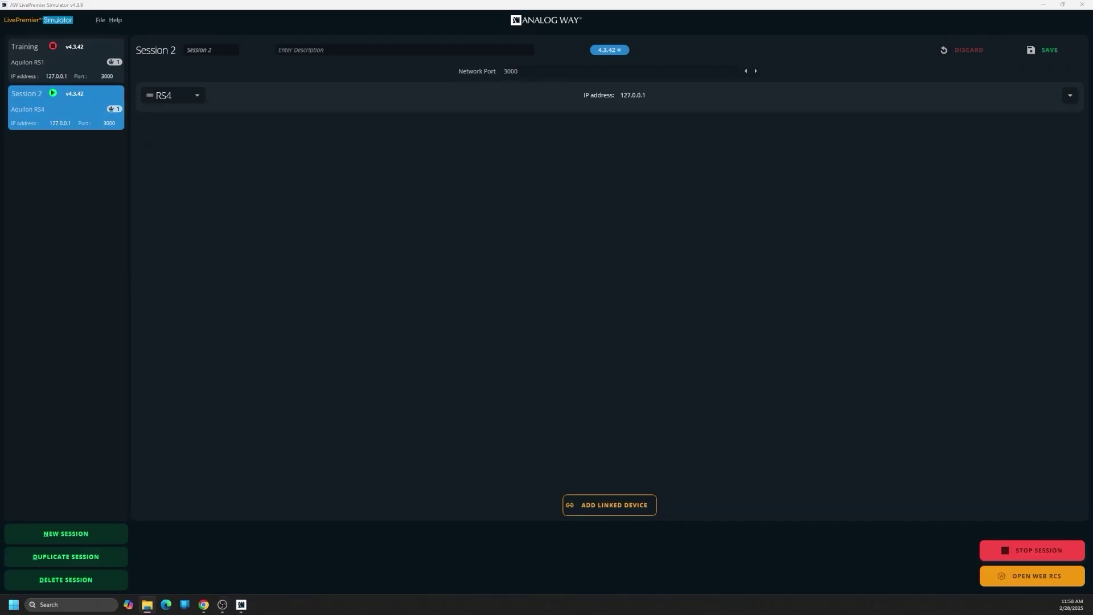
pyautogui.moveTo(598, 204); pyautogui.dragTo(439, 115)
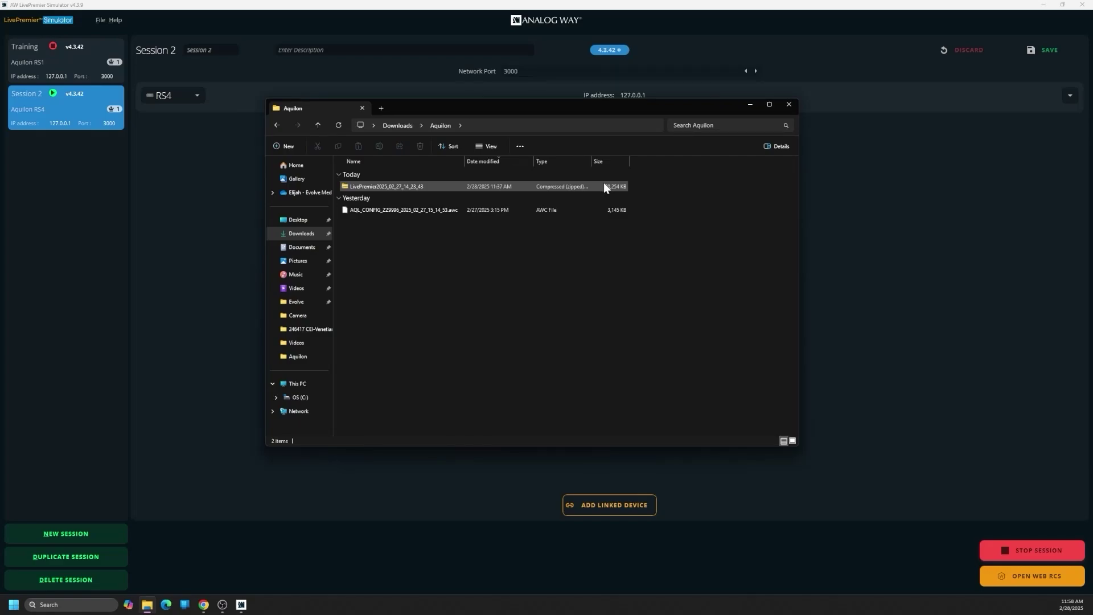
pyautogui.click(410, 210)
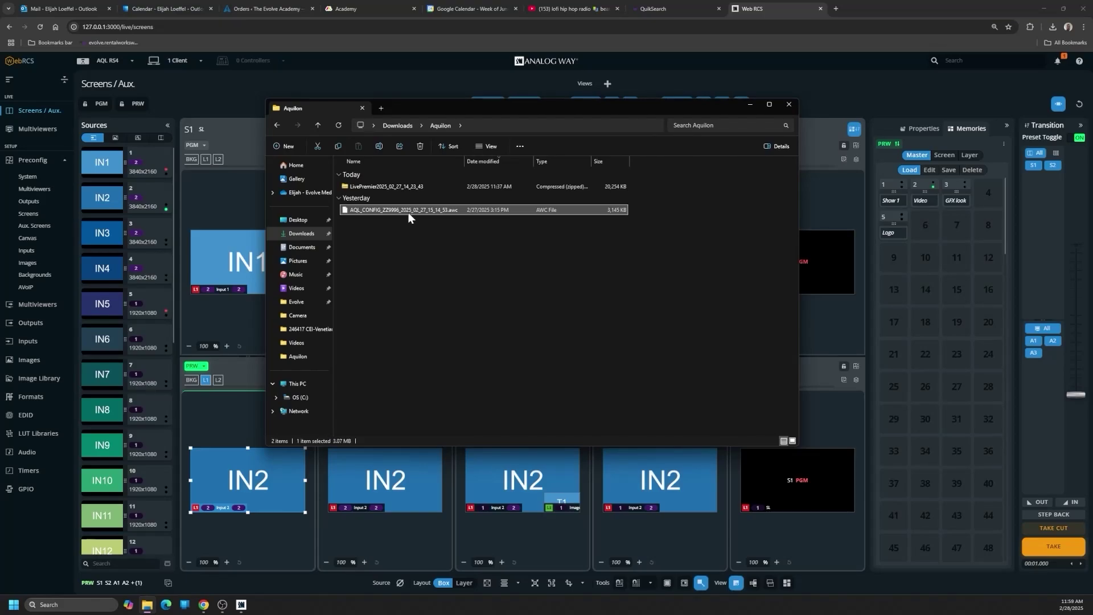
pyautogui.click(413, 189)
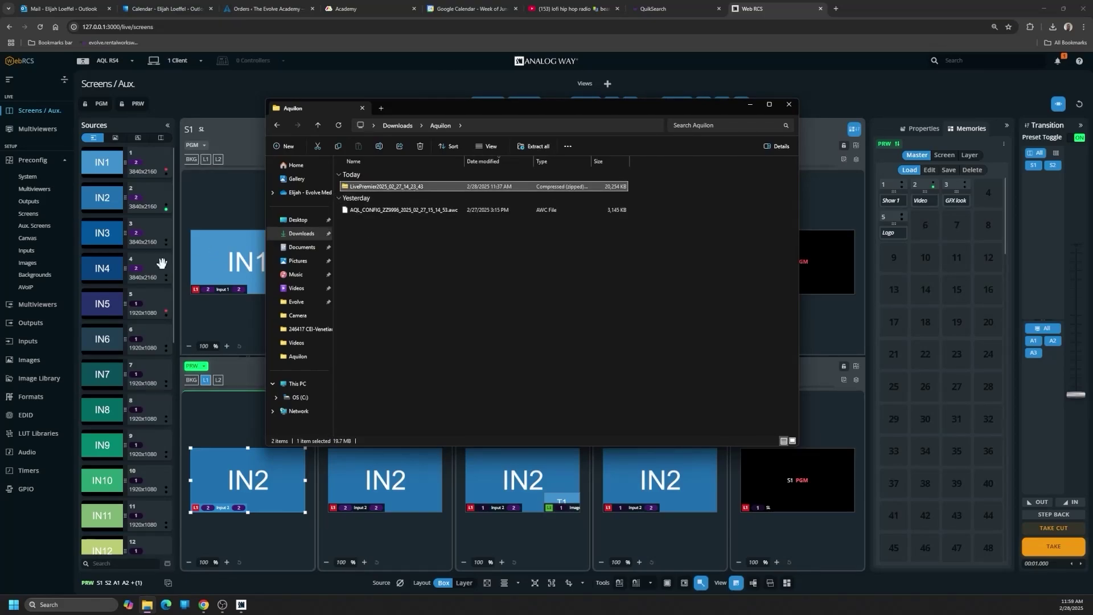
pyautogui.click(43, 363)
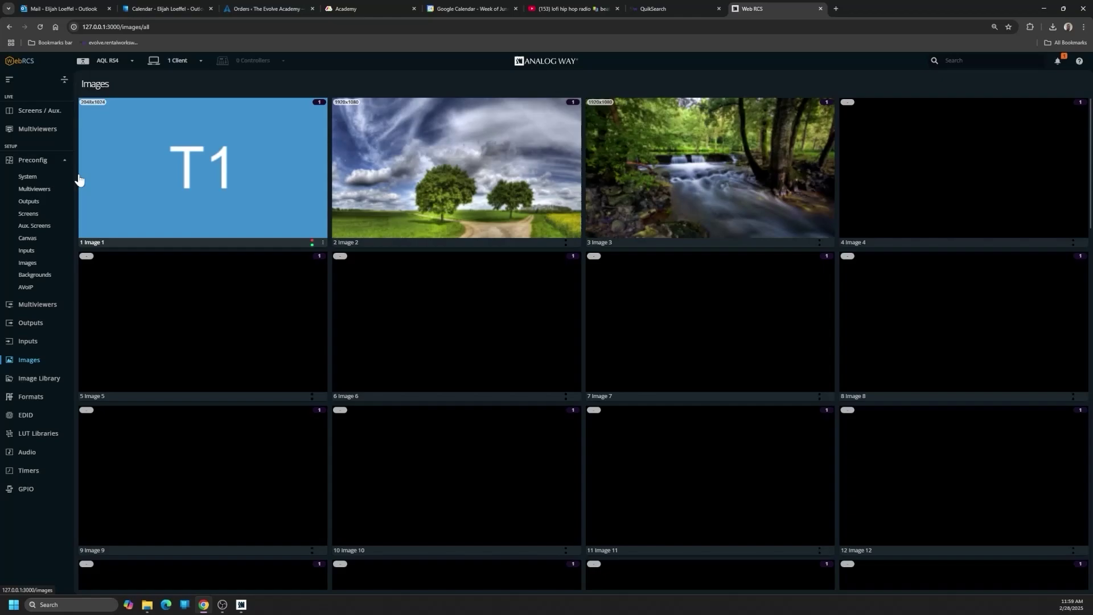
# - Go back to the Screens / Aux. page to see the preview and program monitors
pyautogui.click(40, 110)
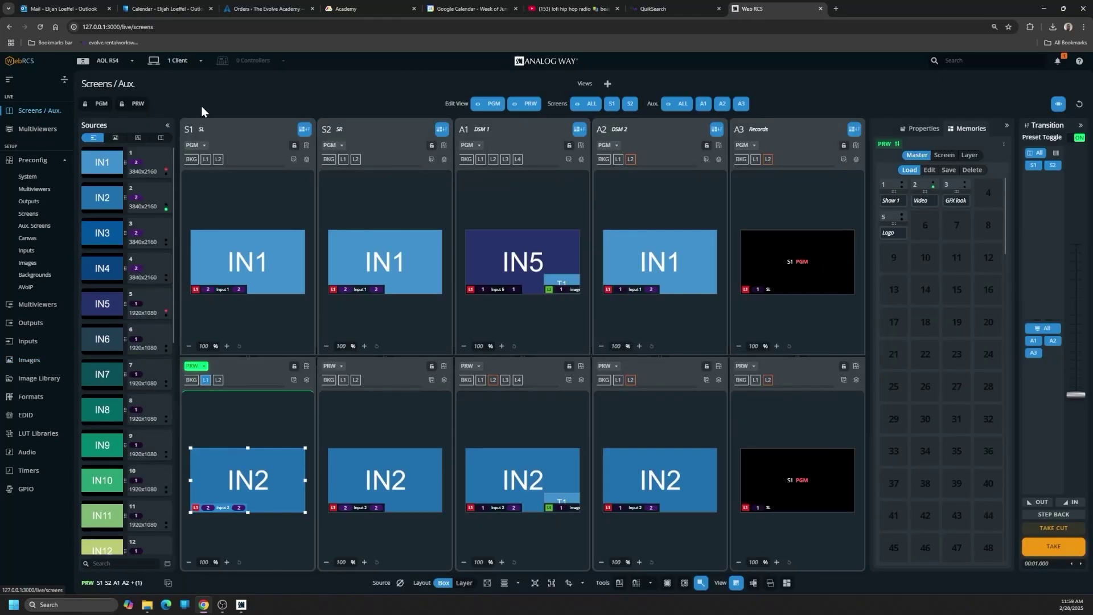